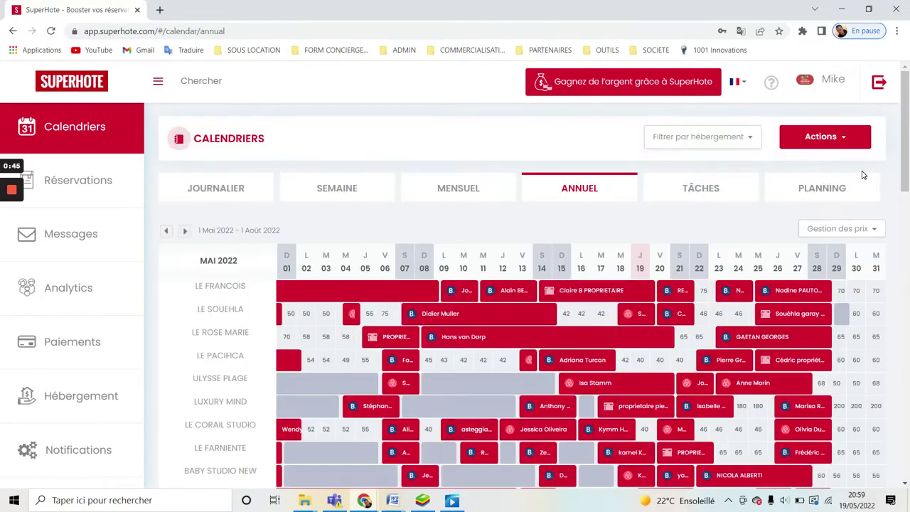
# Step: Look over the annual booking calendar and switch it to the monthly view
pyautogui.scroll(-1, 904, 145)
pyautogui.moveTo(904, 145)
pyautogui.mouseDown()
pyautogui.moveTo(901, 158)
pyautogui.moveTo(901, 128)
pyautogui.mouseUp()
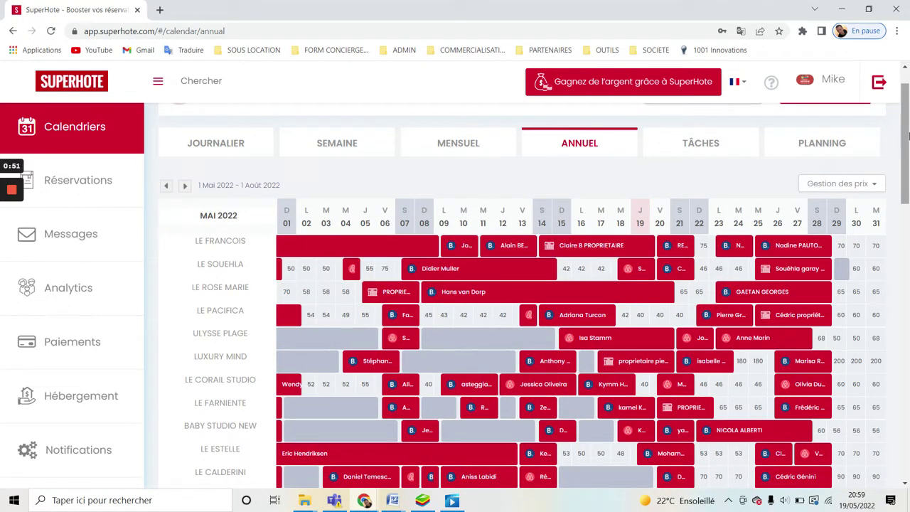
pyautogui.moveTo(908, 135); pyautogui.dragTo(901, 92)
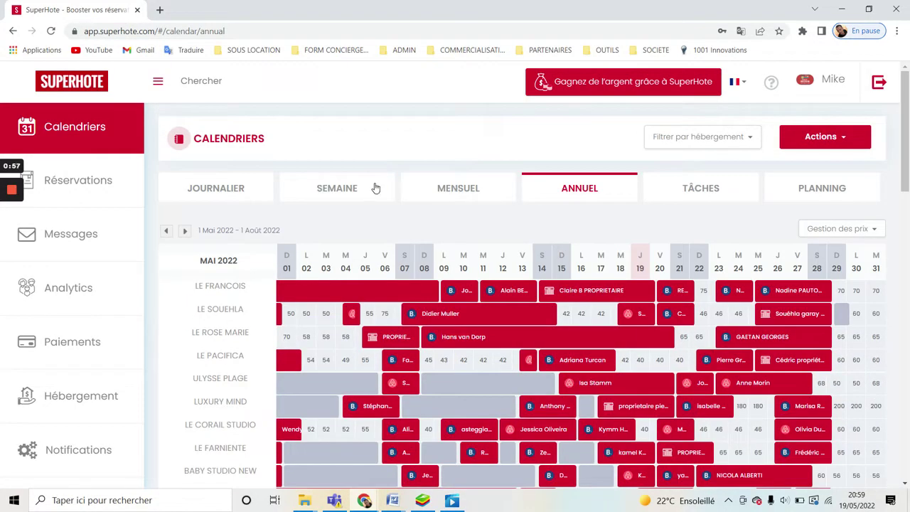
pyautogui.click(457, 186)
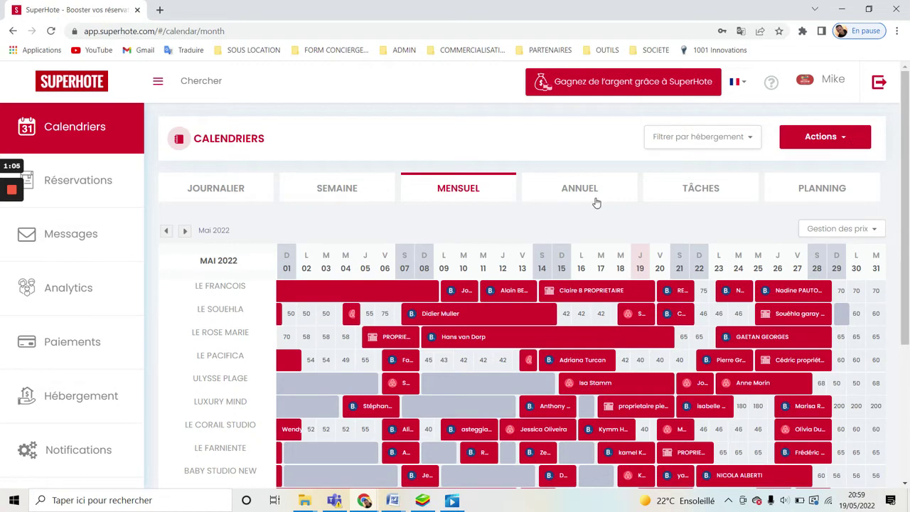
# Step: Open the calendar's task view and review its status categories, date range and task management area
pyautogui.click(700, 190)
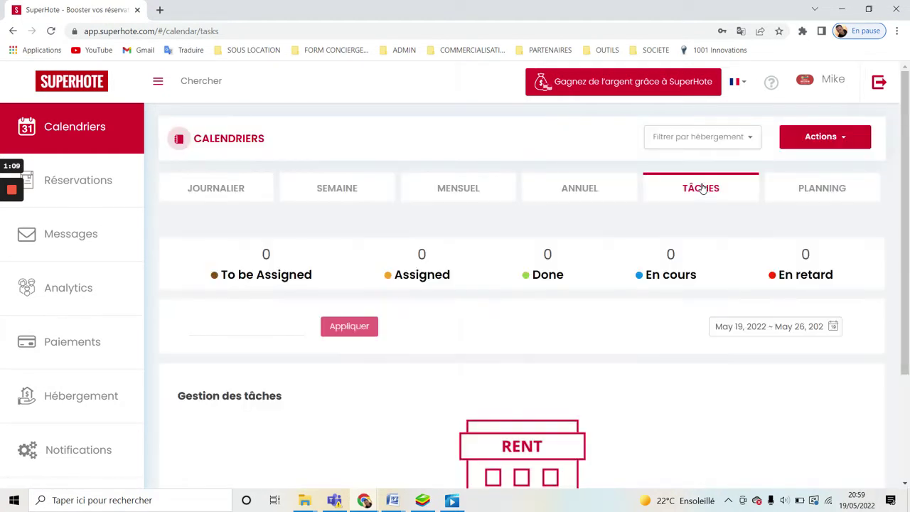
pyautogui.scroll(-2, 906, 193)
pyautogui.moveTo(907, 193); pyautogui.dragTo(900, 284)
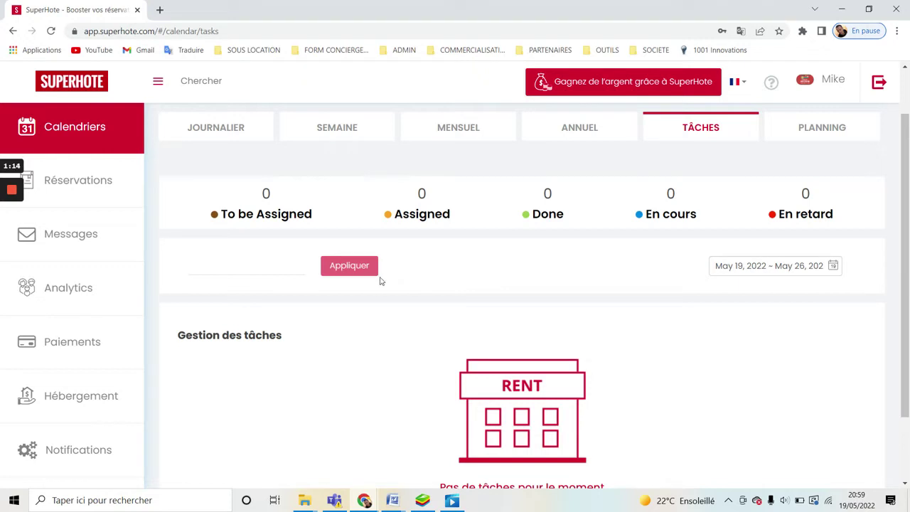
pyautogui.moveTo(903, 297)
pyautogui.mouseDown()
pyautogui.moveTo(893, 309)
pyautogui.moveTo(901, 291)
pyautogui.mouseUp()
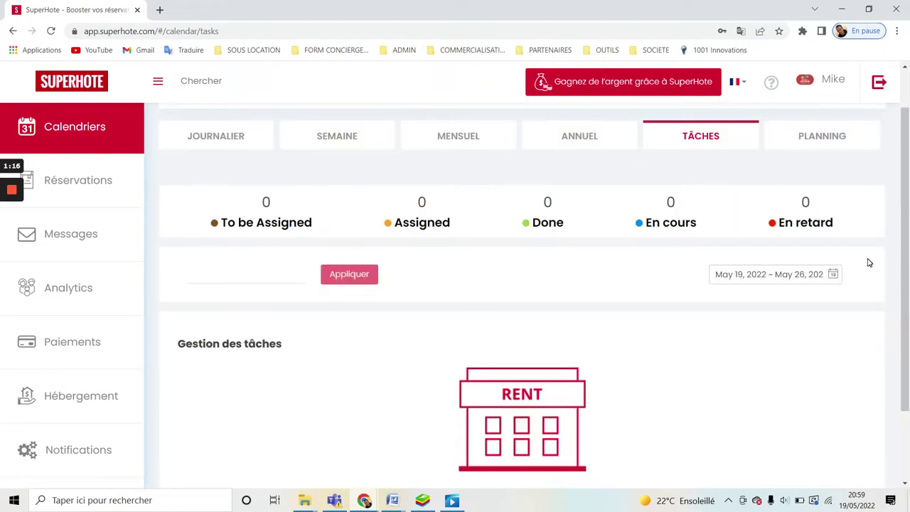
pyautogui.moveTo(905, 251); pyautogui.dragTo(903, 333)
pyautogui.moveTo(906, 296); pyautogui.dragTo(901, 332)
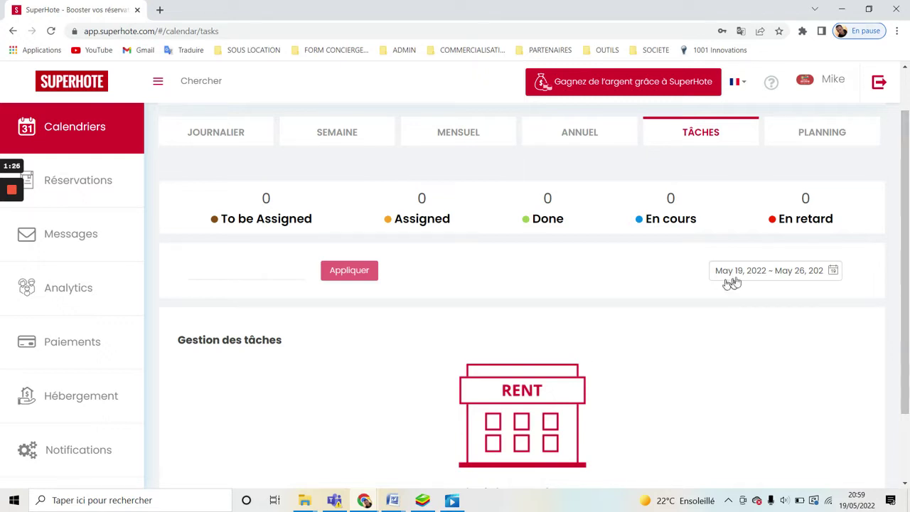
# Step: Open the calendar's planning view and look over the assignment statuses and check-ins
pyautogui.click(836, 140)
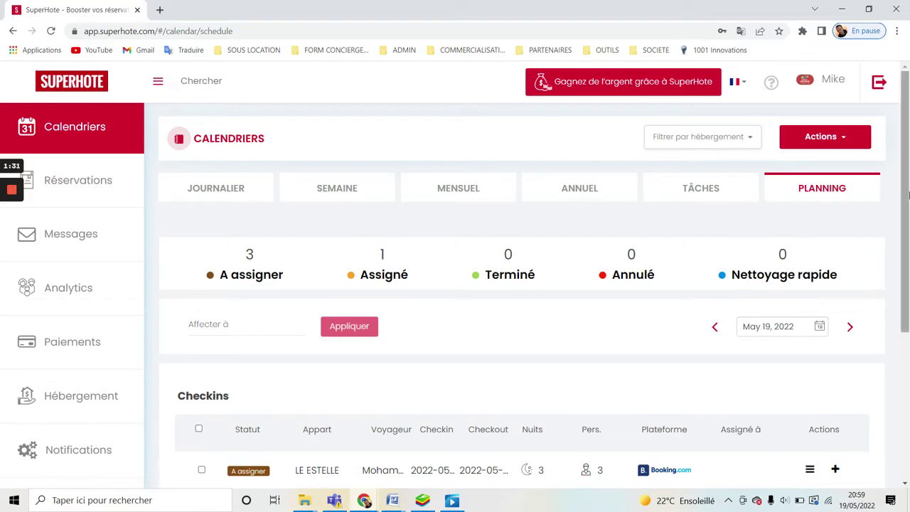
pyautogui.moveTo(907, 169); pyautogui.dragTo(907, 191)
pyautogui.scroll(1, 908, 190)
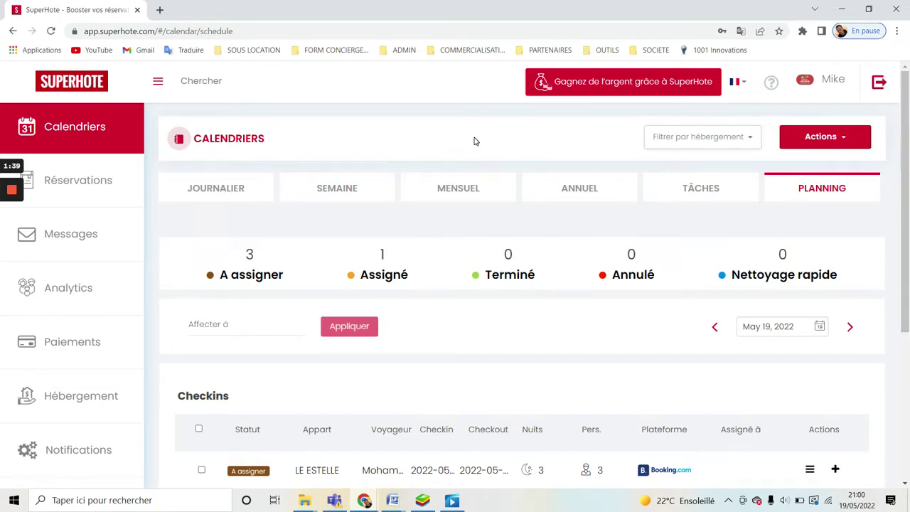
# Step: View the reservations list, and open the guest messages to browse the conversations
pyautogui.click(81, 182)
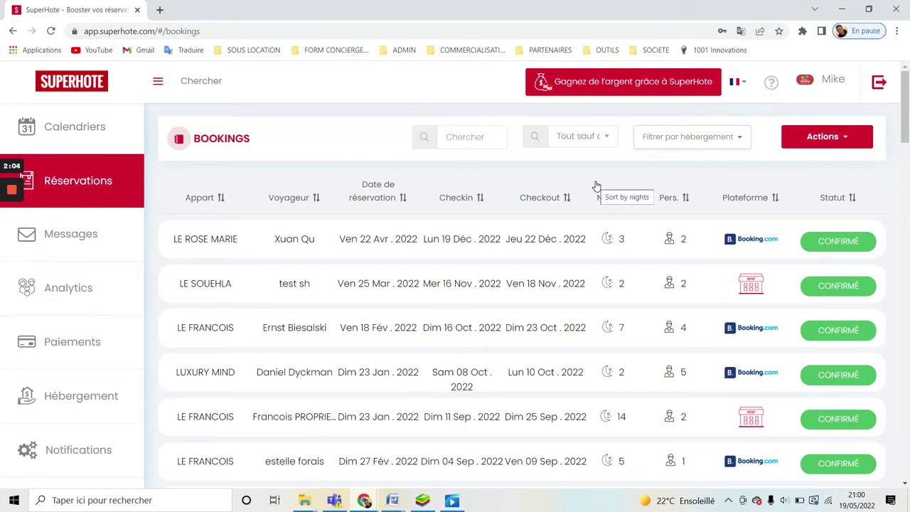
pyautogui.click(92, 236)
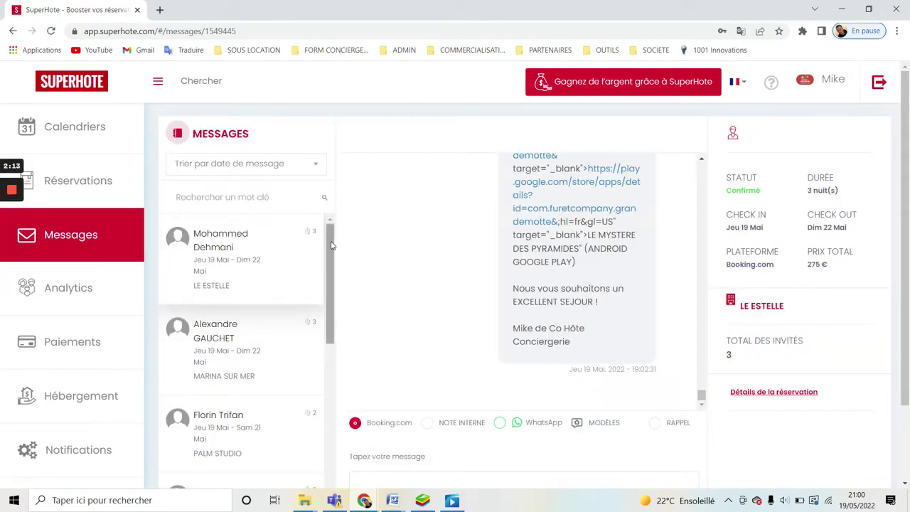
pyautogui.moveTo(329, 242); pyautogui.dragTo(314, 325)
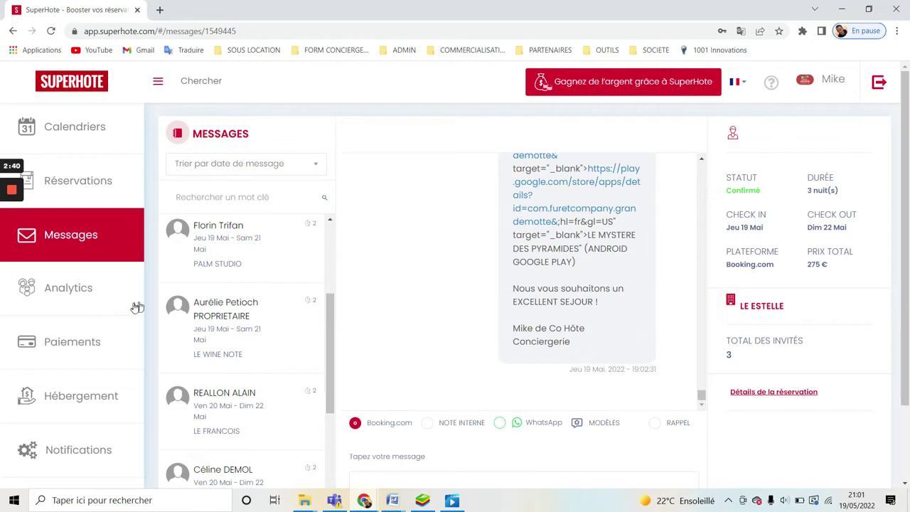
# Step: Open the general analytics and filter them to the LE FRANCOIS accommodation
pyautogui.click(94, 299)
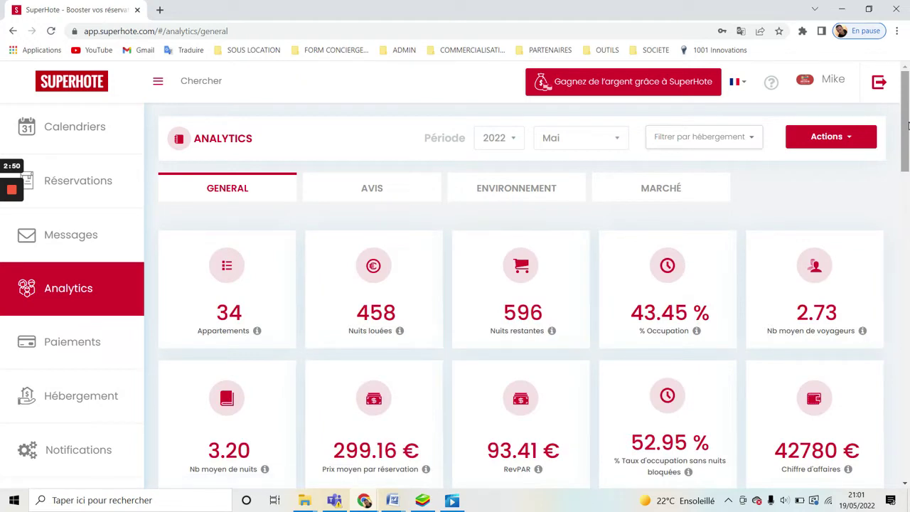
pyautogui.moveTo(907, 126); pyautogui.dragTo(903, 79)
pyautogui.click(686, 139)
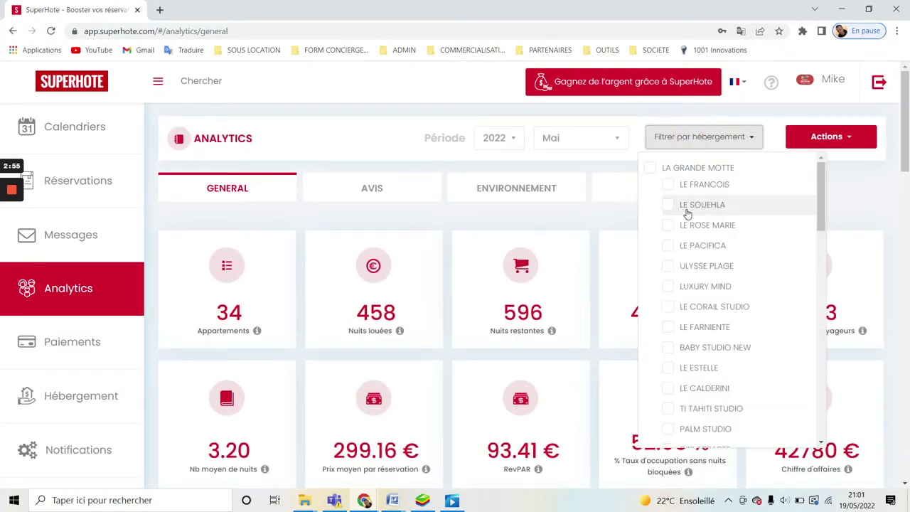
pyautogui.click(677, 186)
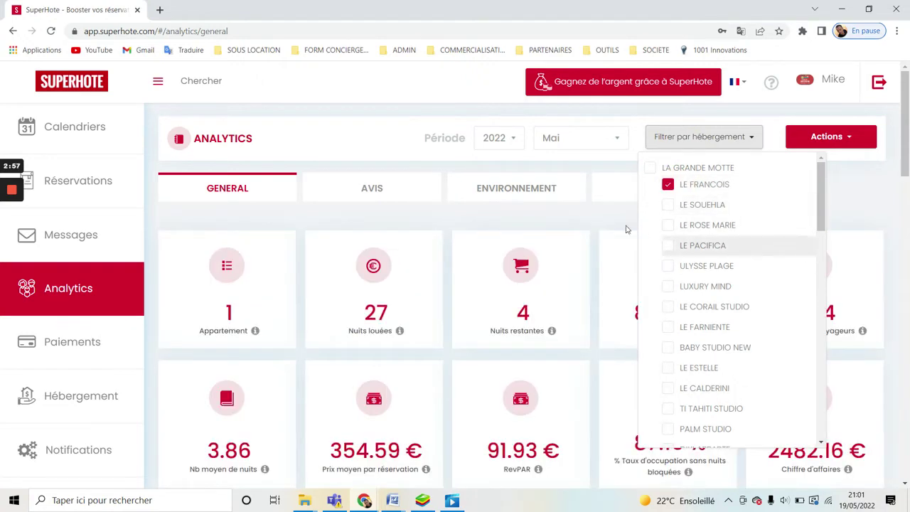
pyautogui.click(372, 120)
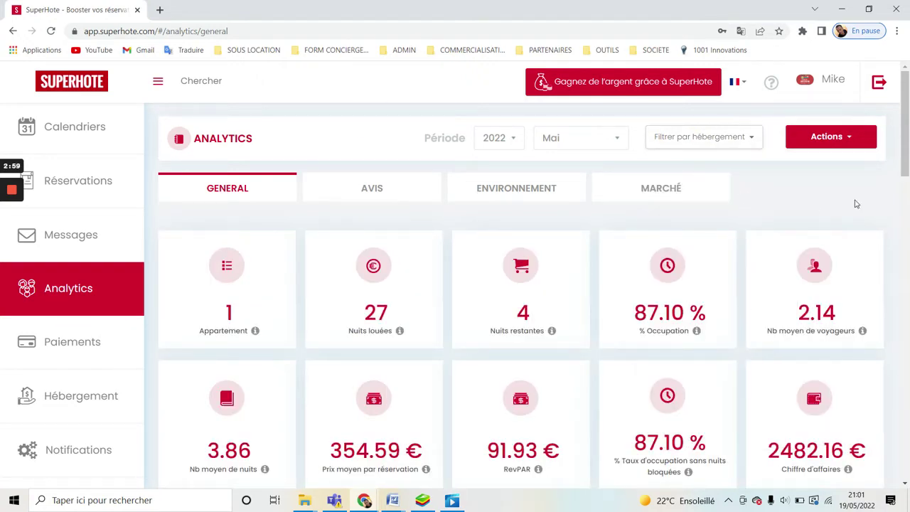
# Step: Examine the filtered accommodation's key figures, platform, occupancy and revenue charts, and the monthly results table
pyautogui.scroll(-2, 903, 170)
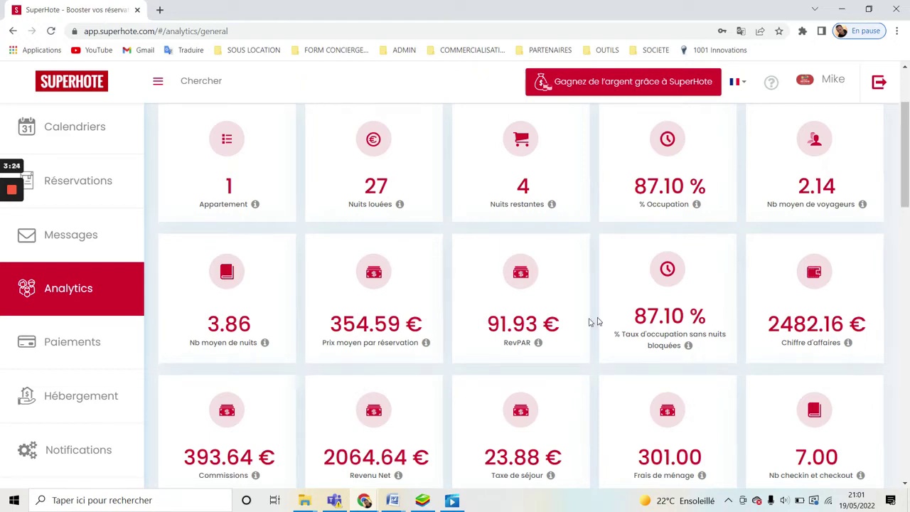
pyautogui.moveTo(900, 183); pyautogui.dragTo(902, 213)
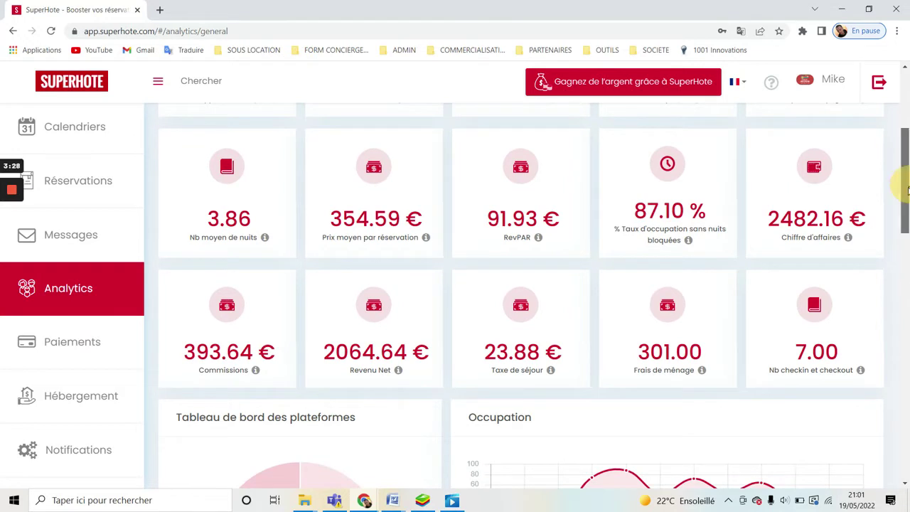
pyautogui.moveTo(904, 176); pyautogui.dragTo(900, 193)
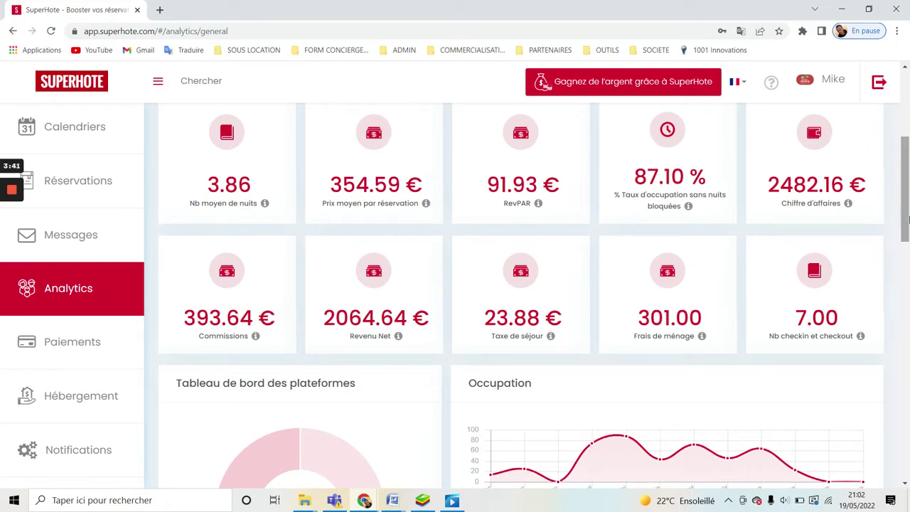
pyautogui.moveTo(905, 218); pyautogui.dragTo(851, 294)
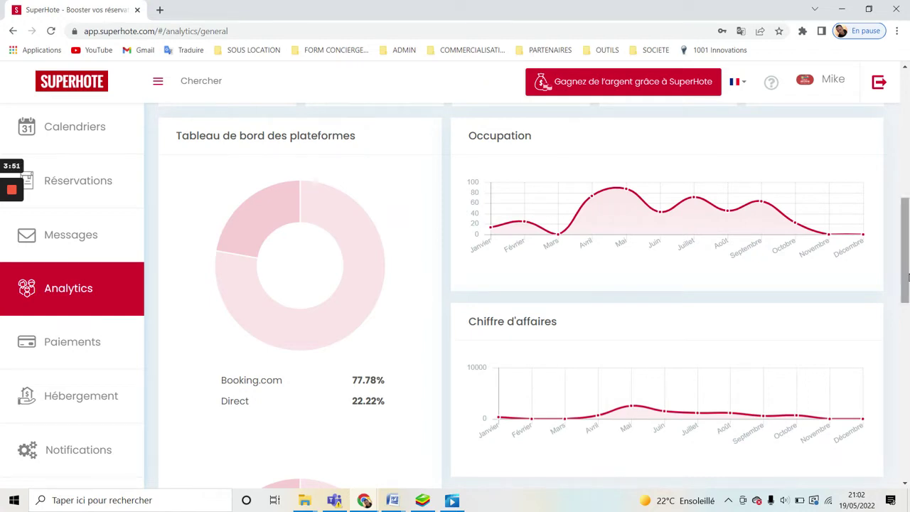
pyautogui.moveTo(906, 277); pyautogui.dragTo(907, 310)
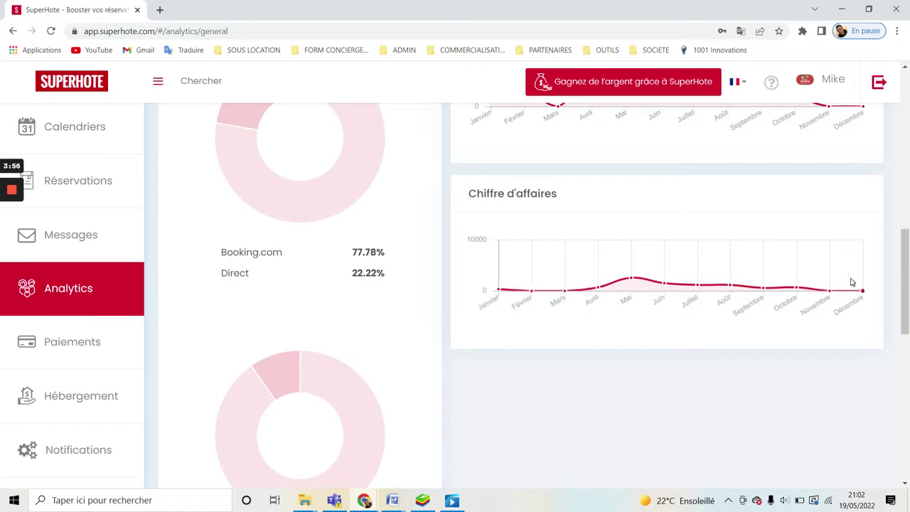
pyautogui.moveTo(906, 261); pyautogui.dragTo(896, 358)
pyautogui.scroll(-2, 894, 376)
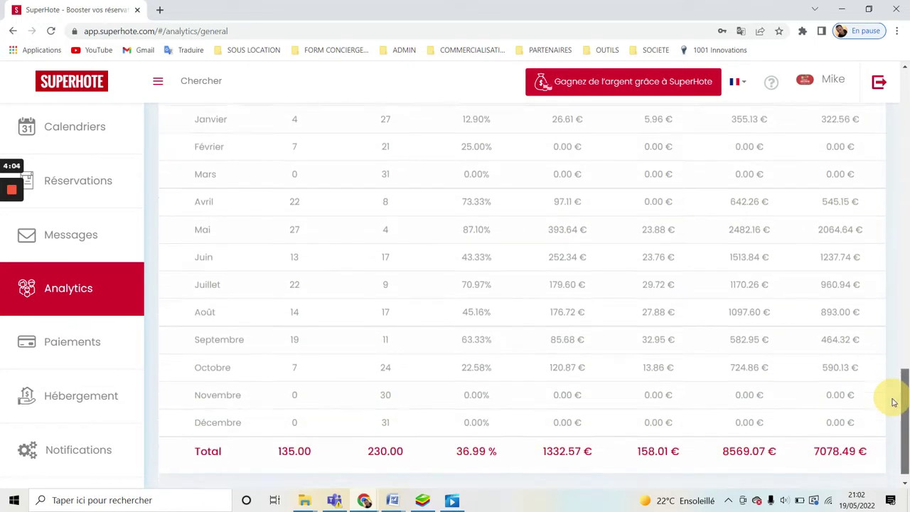
pyautogui.moveTo(900, 386)
pyautogui.mouseDown()
pyautogui.moveTo(887, 406)
pyautogui.moveTo(903, 341)
pyautogui.moveTo(900, 378)
pyautogui.mouseUp()
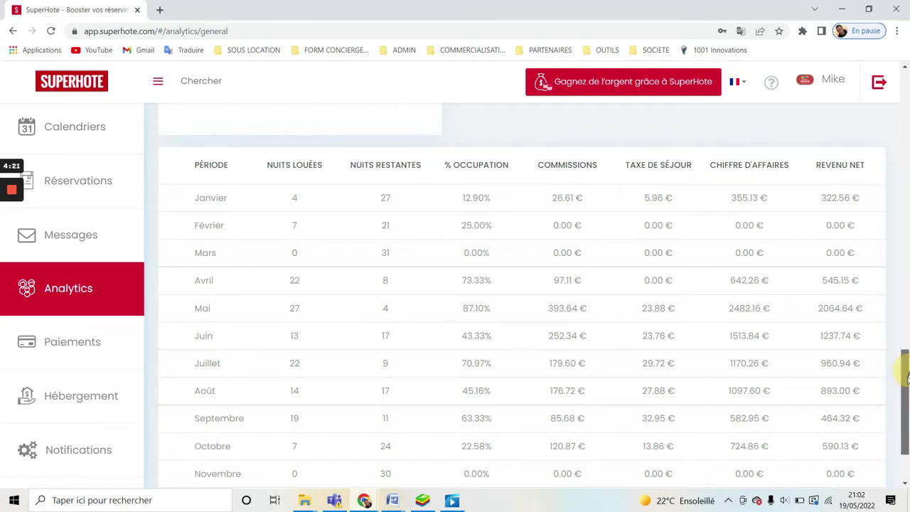
pyautogui.moveTo(906, 404); pyautogui.dragTo(905, 130)
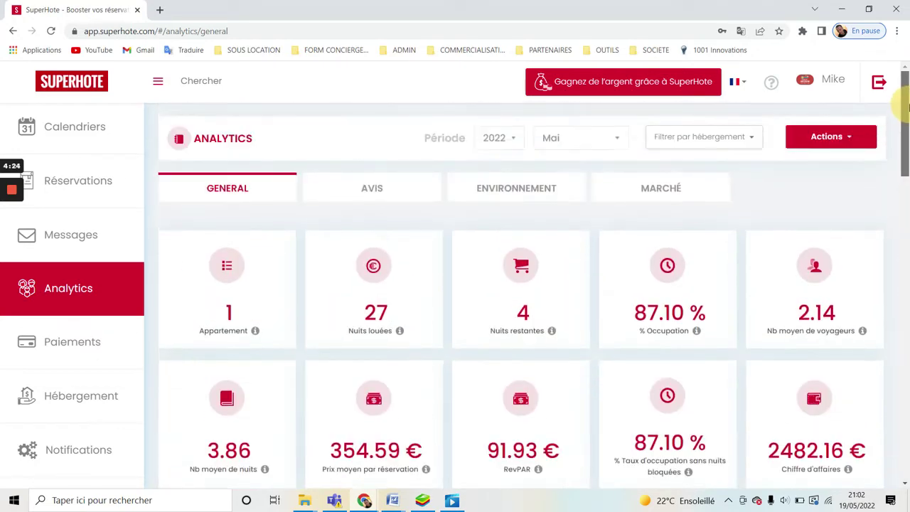
# Step: Check the report generation and tourist tax export options offered for the analytics, and close the list
pyautogui.click(850, 144)
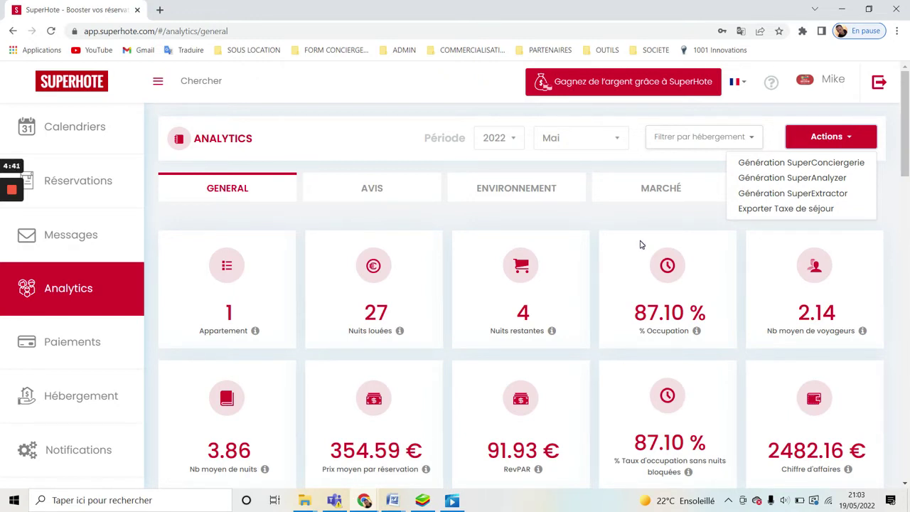
pyautogui.click(537, 215)
pyautogui.moveTo(905, 145); pyautogui.dragTo(906, 172)
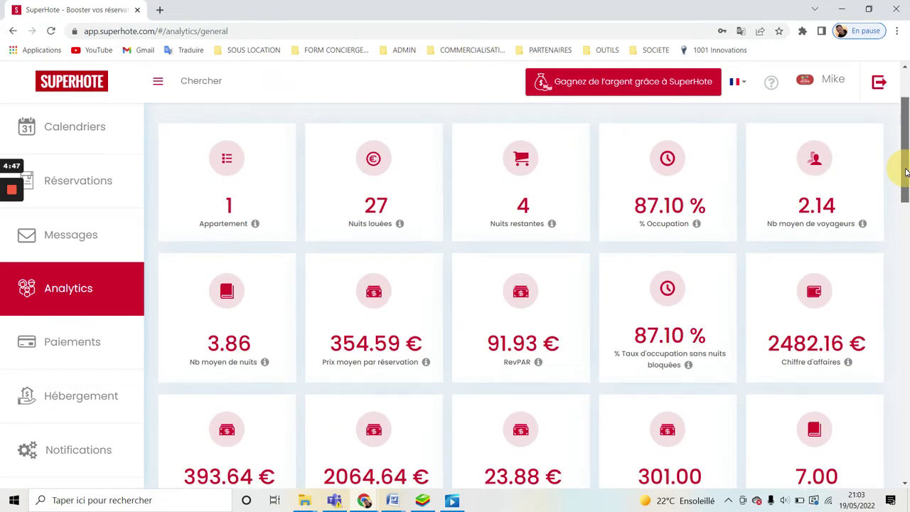
pyautogui.moveTo(905, 172); pyautogui.dragTo(893, 72)
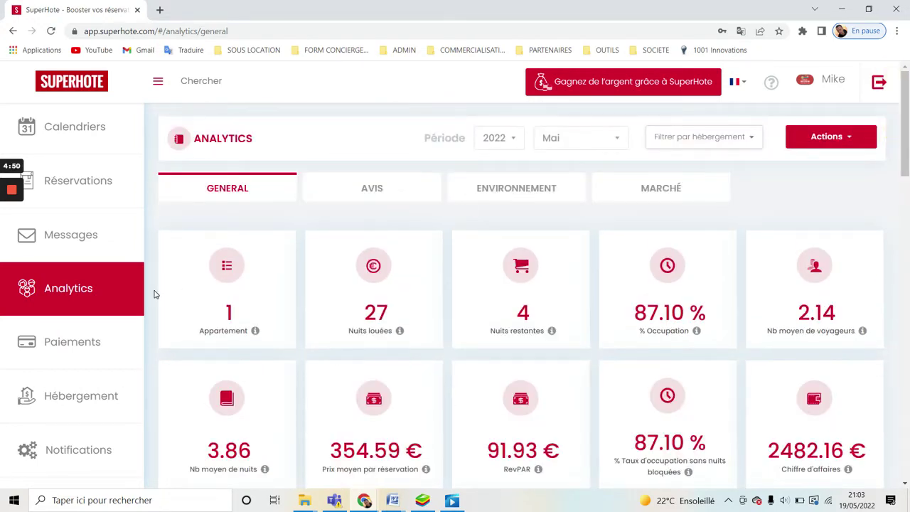
# Step: Open the payments list, review the deposits and their statuses, and show the options for creating payment or deposit links
pyautogui.click(69, 344)
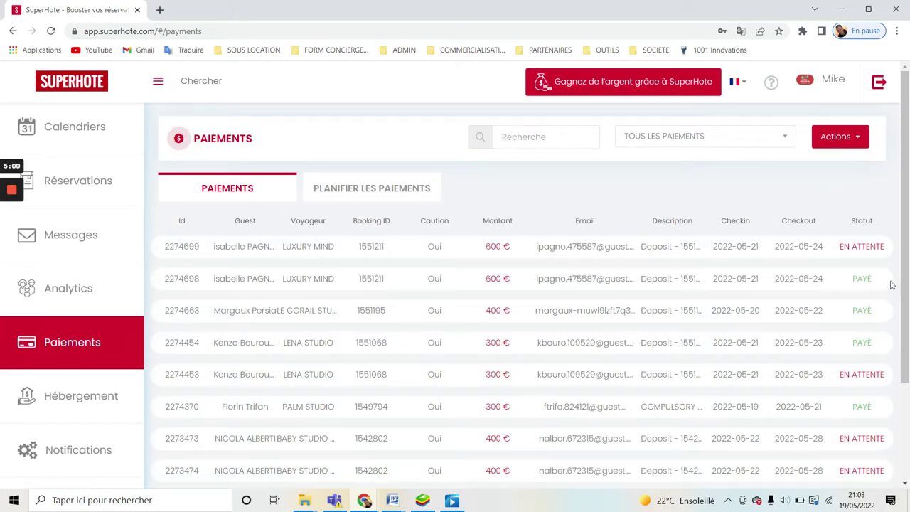
pyautogui.scroll(-2, 893, 259)
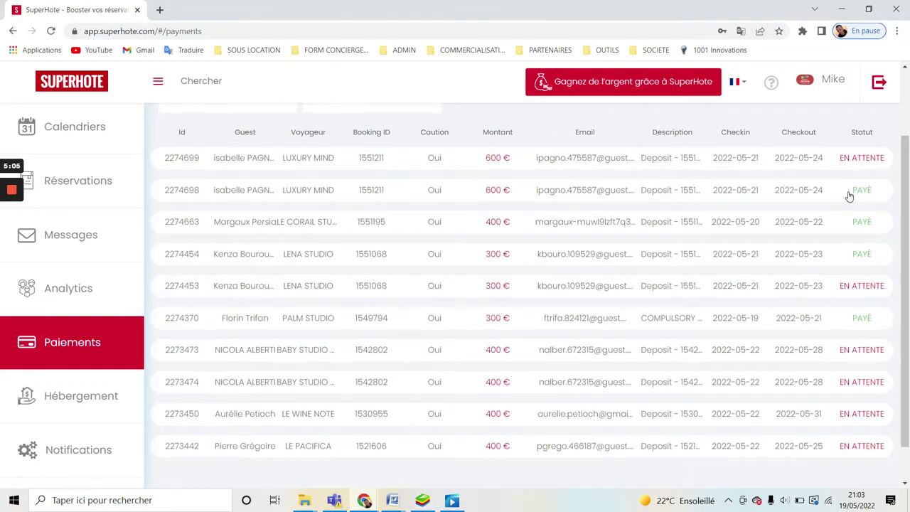
pyautogui.moveTo(904, 270); pyautogui.dragTo(907, 108)
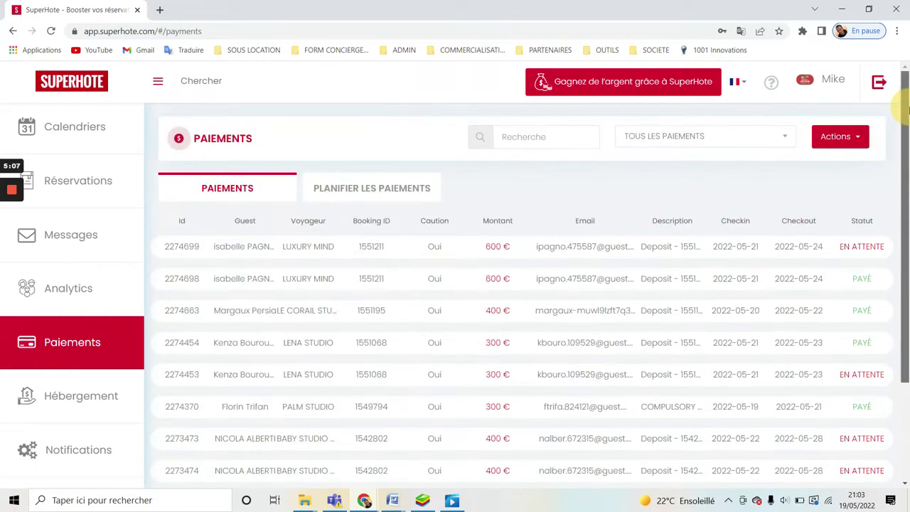
pyautogui.click(851, 139)
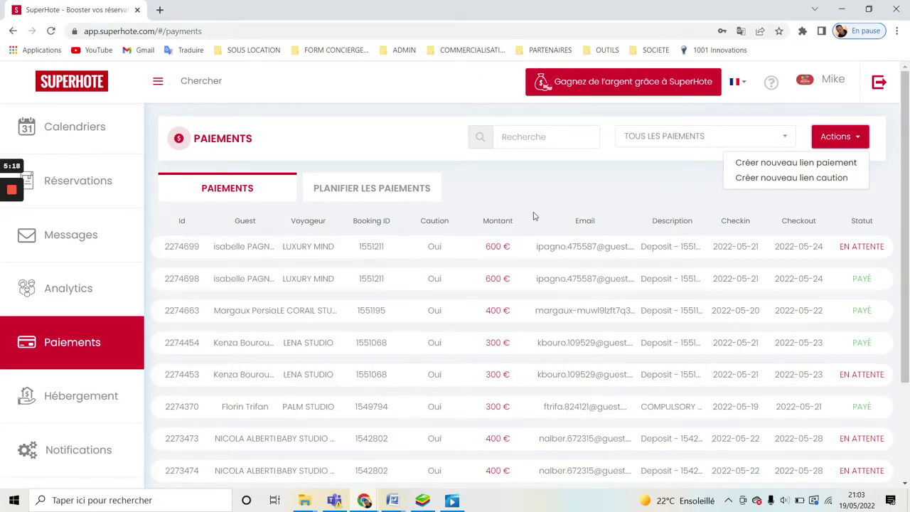
# Step: Open the payment scheduling section and review the accommodations and platforms covered by the ACCOMPTE 35% SOLDE J - 15 rule
pyautogui.click(366, 188)
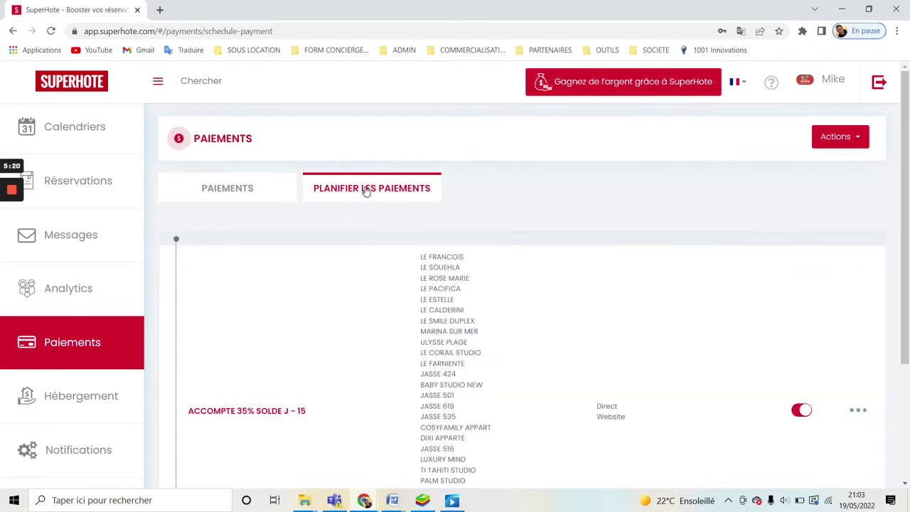
pyautogui.moveTo(906, 202); pyautogui.dragTo(883, 267)
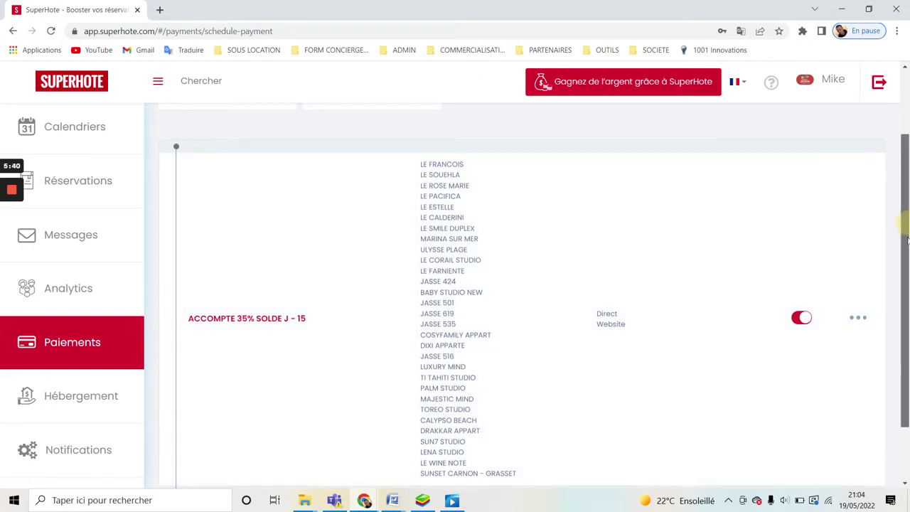
pyautogui.moveTo(902, 299); pyautogui.dragTo(903, 348)
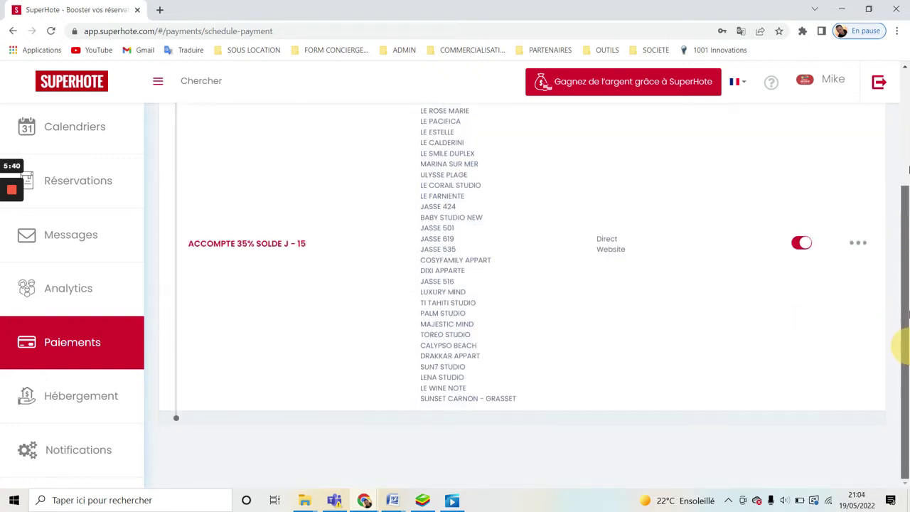
pyautogui.scroll(3, 342, 102)
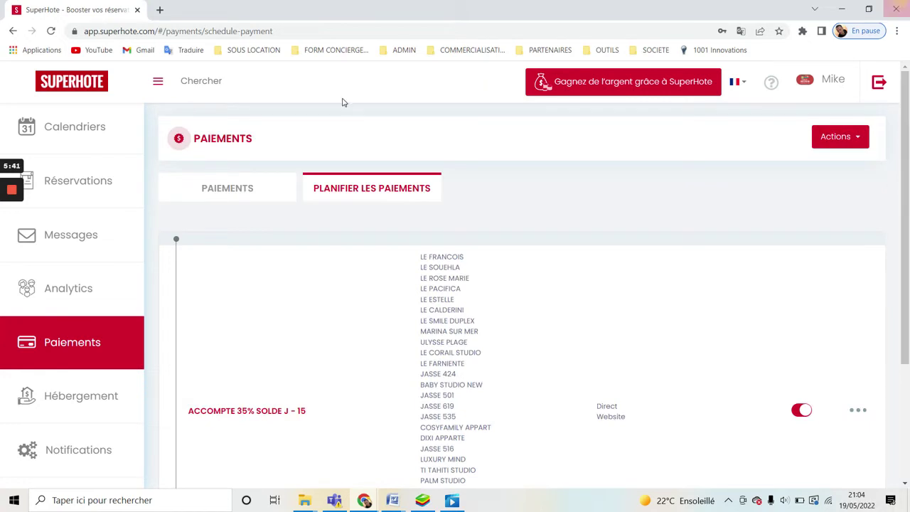
# Step: Check the option for creating a new payment calendar, and open the accommodations section to look through its listings
pyautogui.click(826, 138)
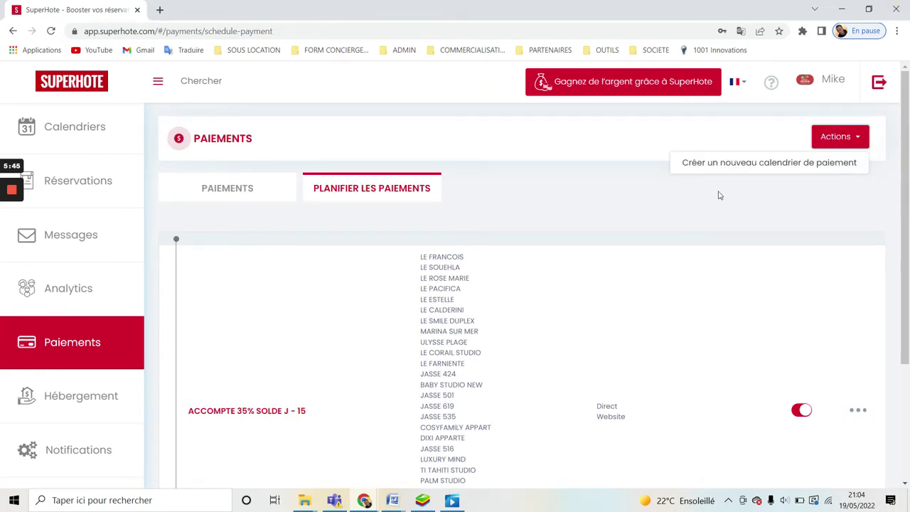
pyautogui.click(78, 390)
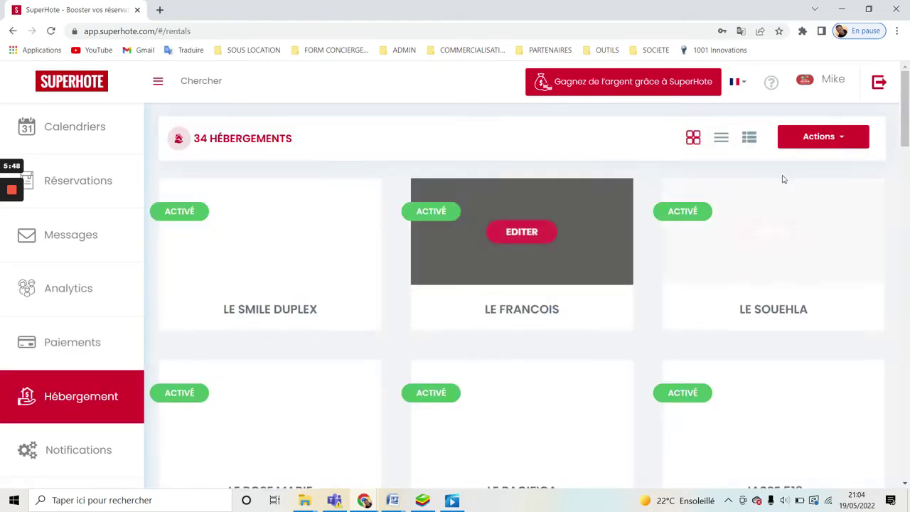
pyautogui.scroll(-4, 907, 125)
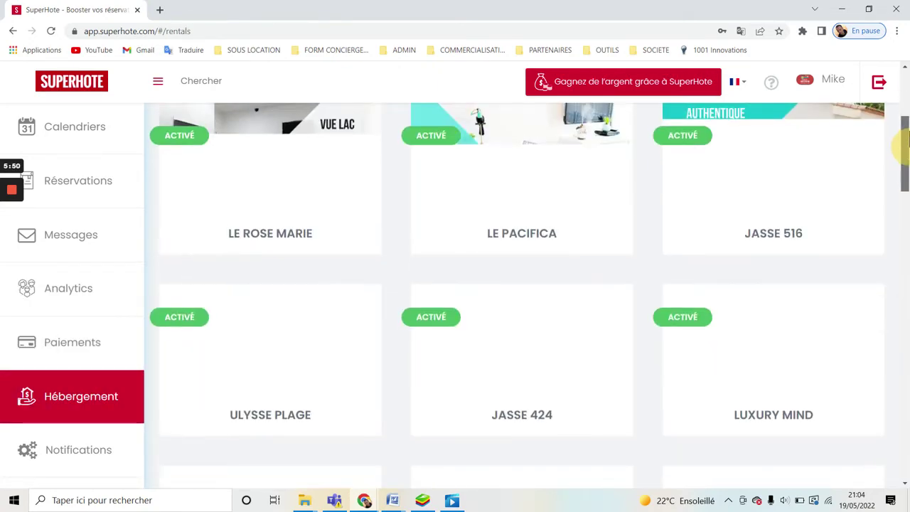
pyautogui.scroll(2, 908, 119)
pyautogui.scroll(1, 907, 119)
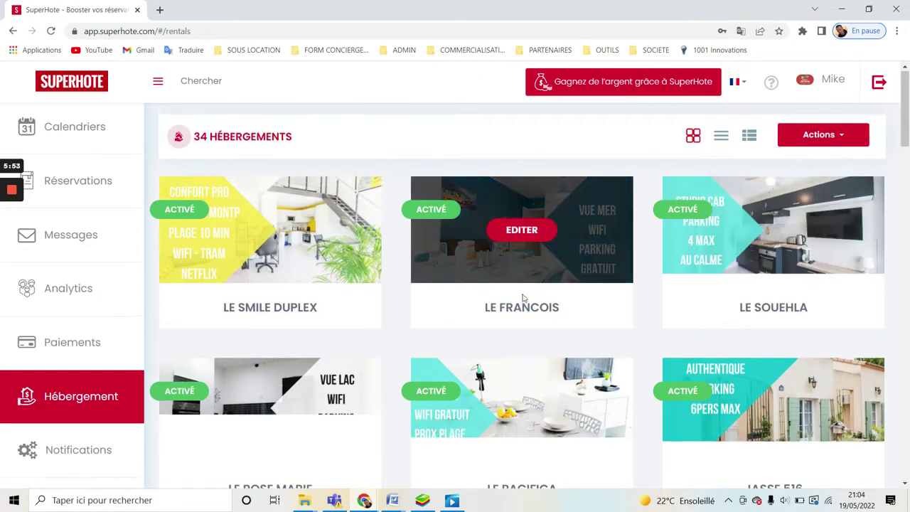
# Step: Open the LE FRANCOIS accommodation for editing and look over its general information and rental contract template
pyautogui.click(526, 230)
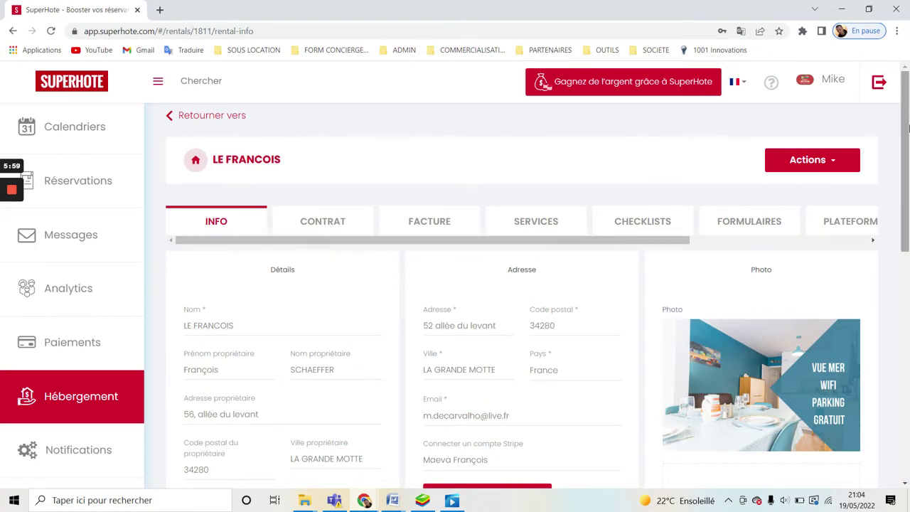
pyautogui.moveTo(904, 121); pyautogui.dragTo(902, 152)
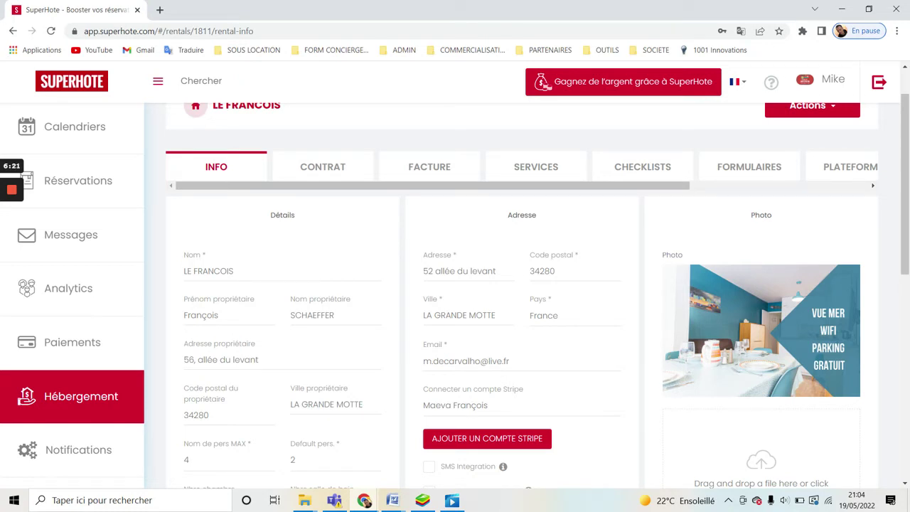
pyautogui.click(333, 172)
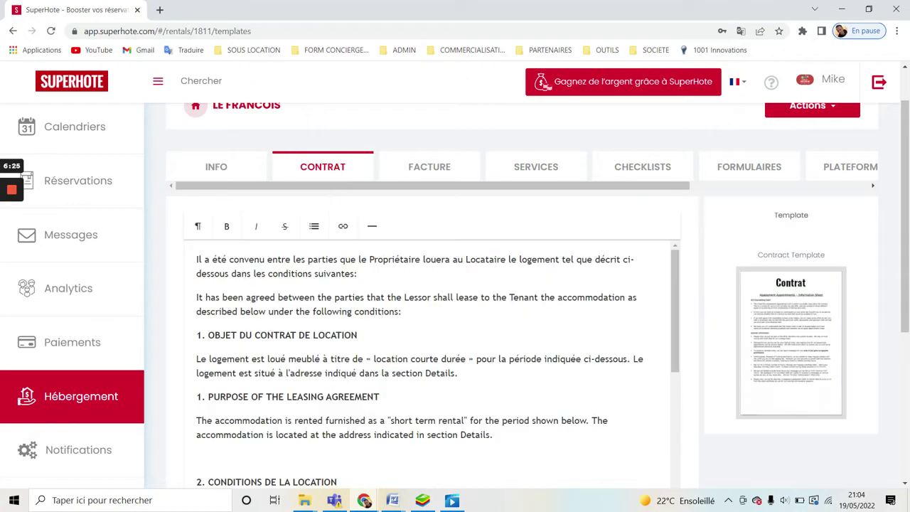
pyautogui.moveTo(904, 125); pyautogui.dragTo(903, 178)
pyautogui.click(203, 224)
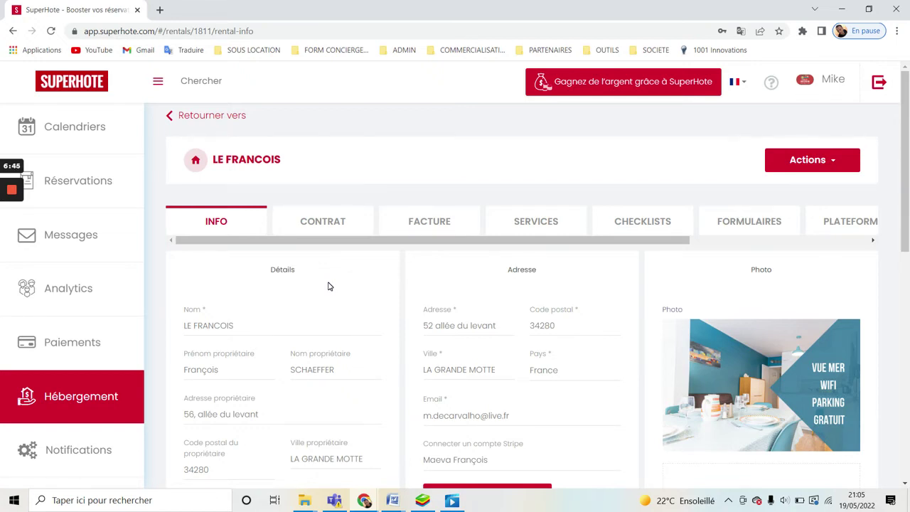
pyautogui.click(334, 221)
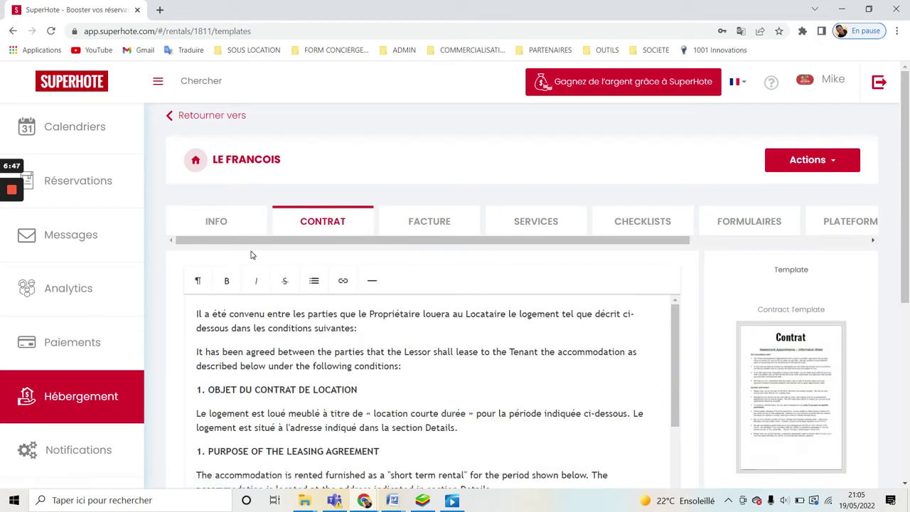
# Step: Return to the accommodation's general information and review the owner details, address, connected Stripe account, automatic payment options and photo
pyautogui.click(225, 233)
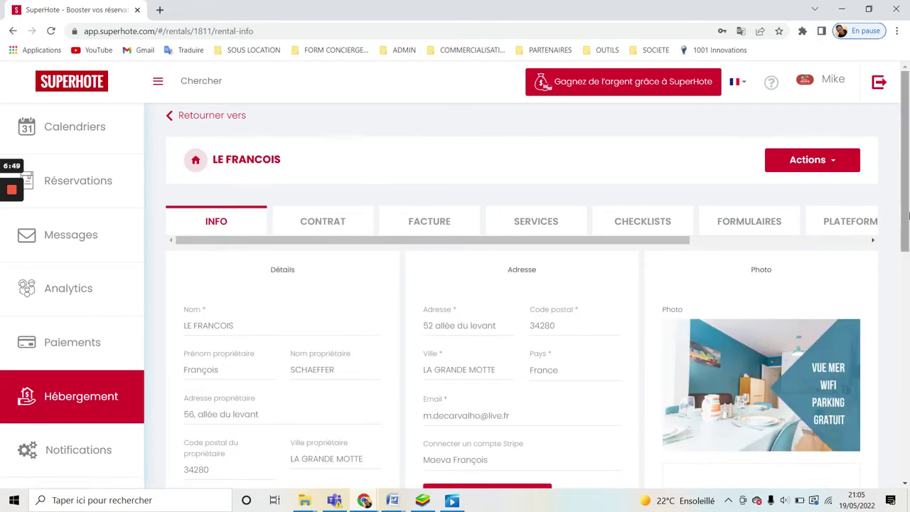
pyautogui.moveTo(905, 208); pyautogui.dragTo(908, 263)
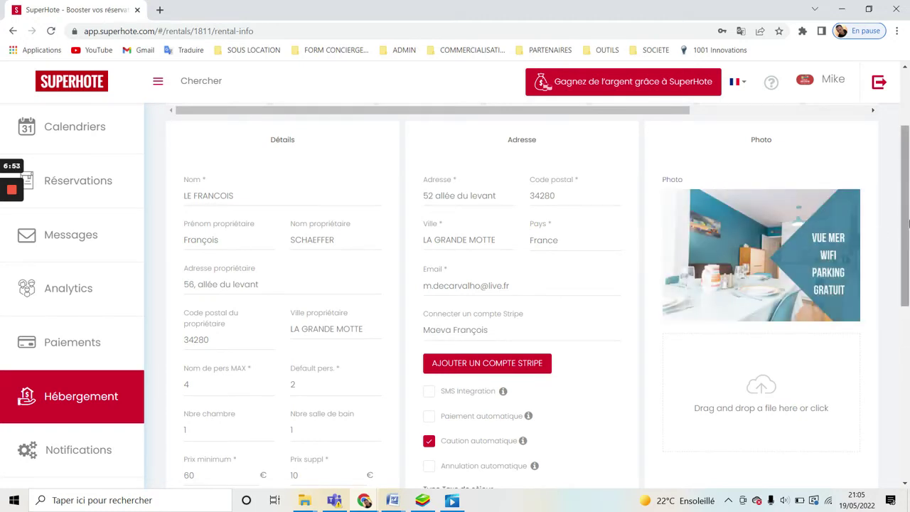
pyautogui.moveTo(907, 223); pyautogui.dragTo(908, 237)
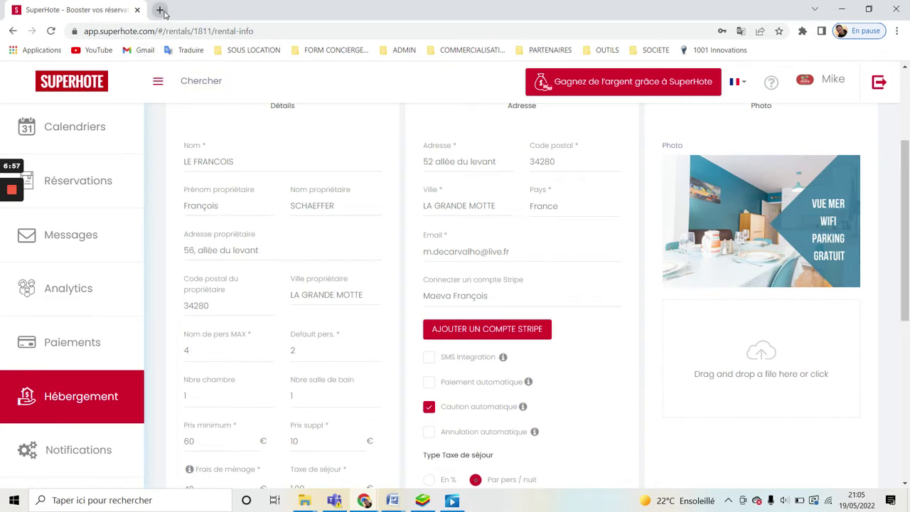
pyautogui.moveTo(908, 175); pyautogui.dragTo(908, 174)
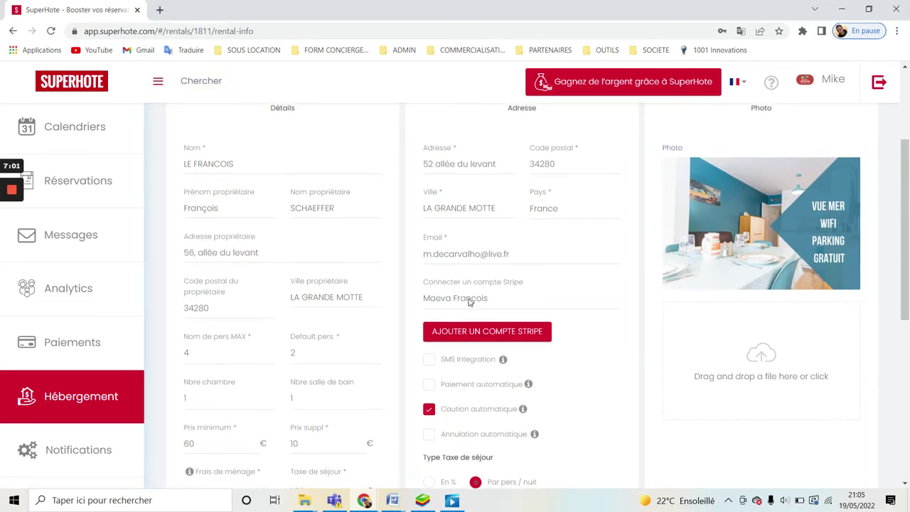
pyautogui.scroll(1, 908, 275)
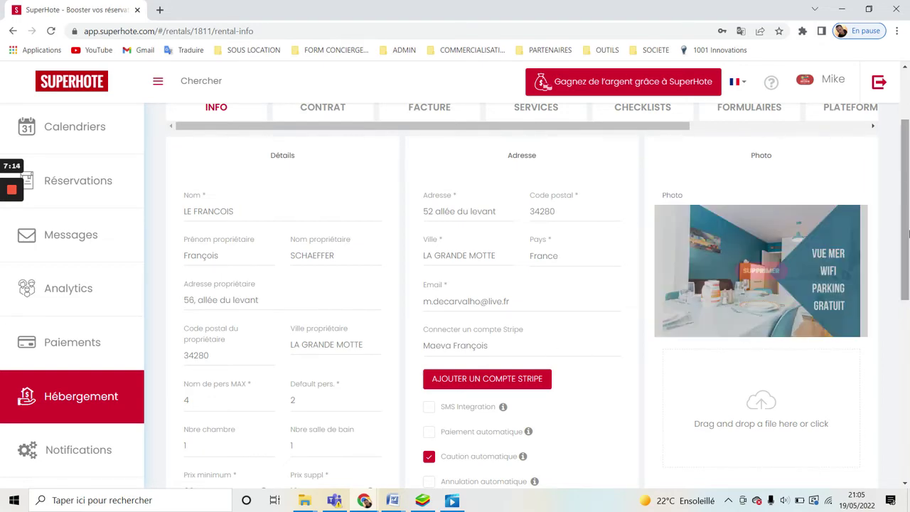
# Step: Examine the accommodation's pricing, cleaning fee, deposit, tourist tax type, SuperConciergerie fees, check-in and check-out times, status and iCal link
pyautogui.moveTo(901, 228); pyautogui.dragTo(907, 291)
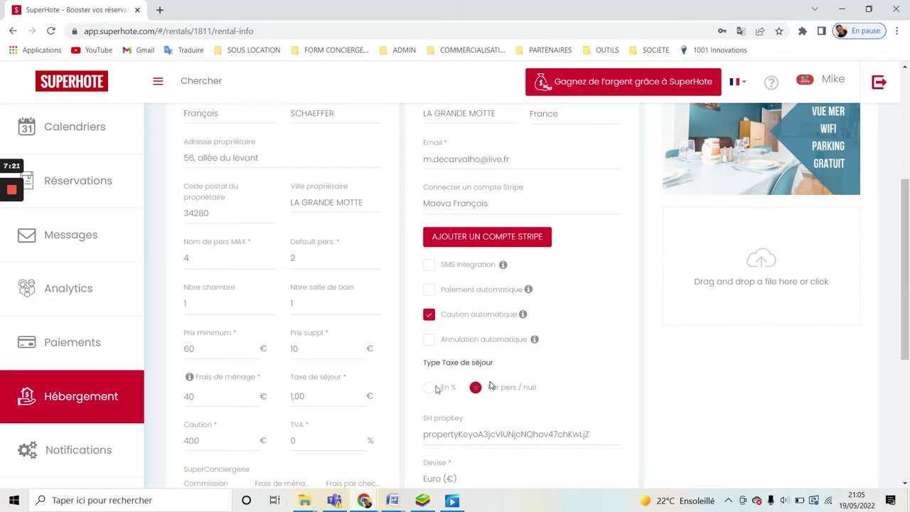
pyautogui.moveTo(907, 313); pyautogui.dragTo(907, 329)
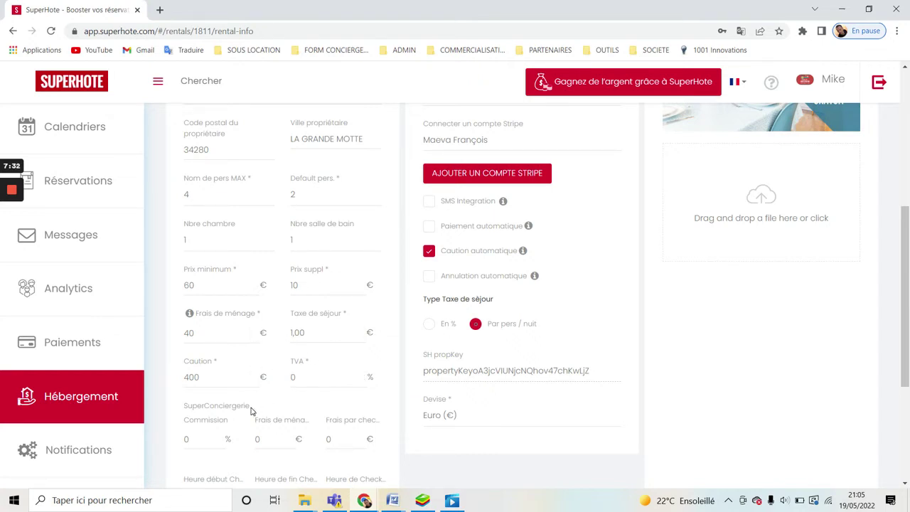
pyautogui.moveTo(903, 337); pyautogui.dragTo(905, 427)
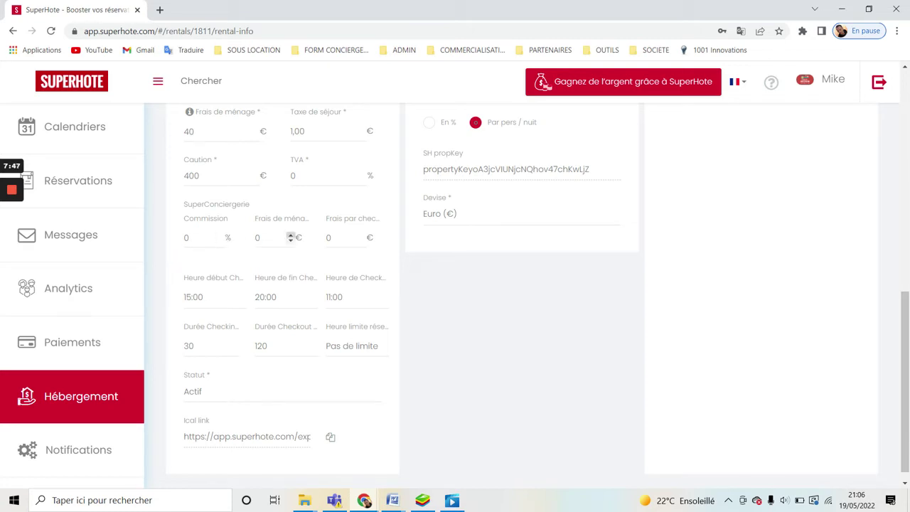
pyautogui.click(907, 366)
pyautogui.moveTo(907, 366); pyautogui.dragTo(876, 159)
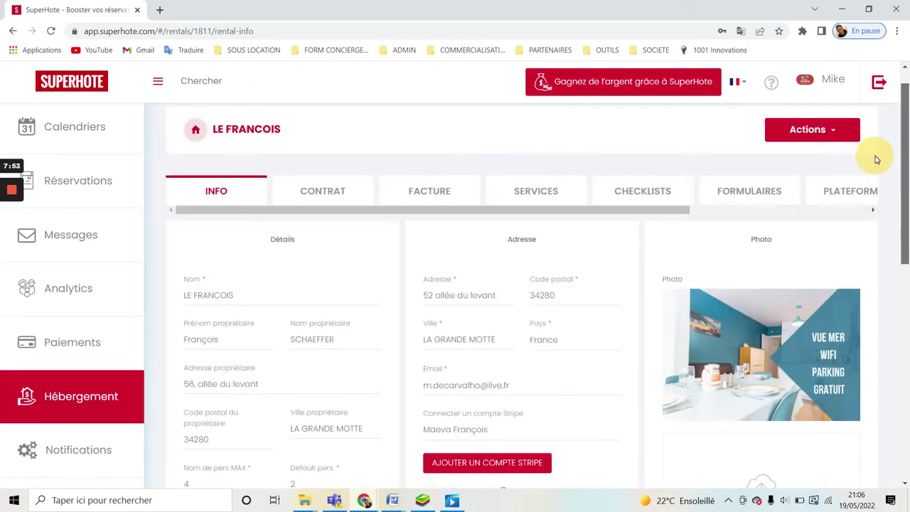
# Step: Open the accommodation's invoice settings and review the billing details, logo upload, invoice template and available save action
pyautogui.click(429, 192)
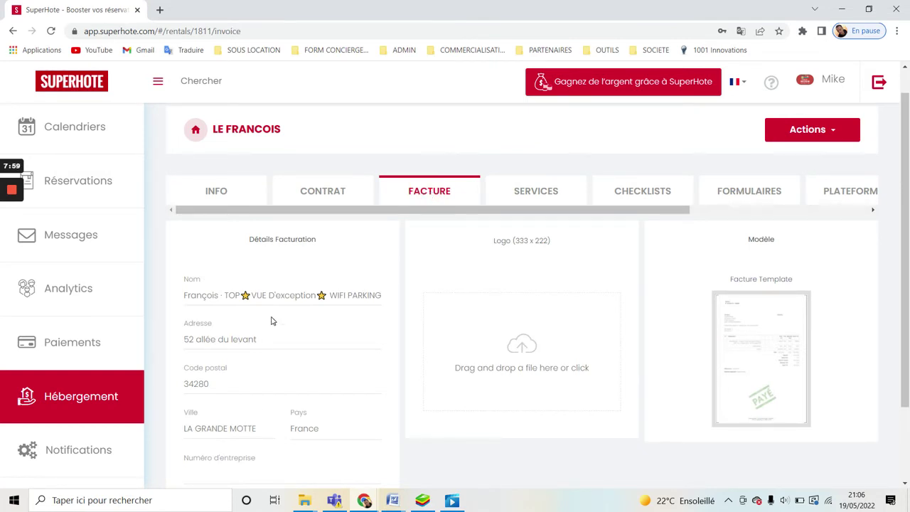
pyautogui.moveTo(906, 200); pyautogui.dragTo(901, 178)
pyautogui.click(817, 160)
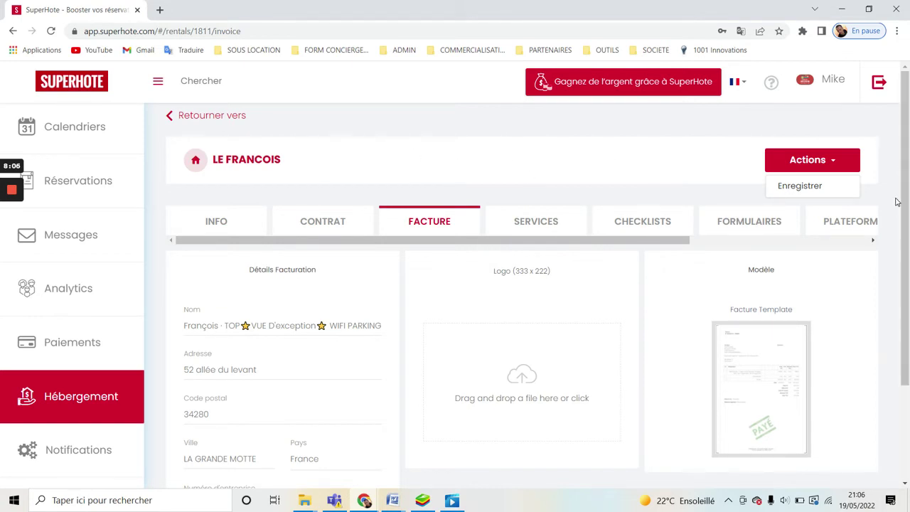
pyautogui.click(891, 219)
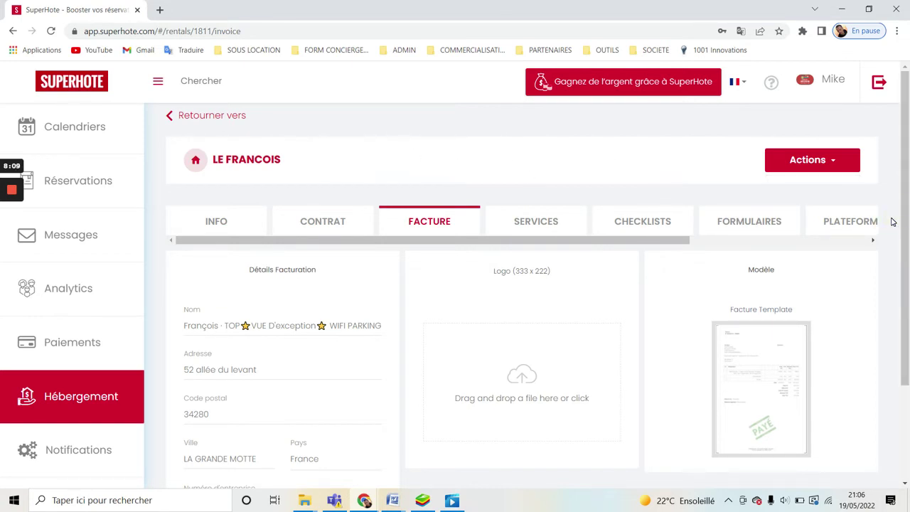
pyautogui.moveTo(904, 222); pyautogui.dragTo(907, 329)
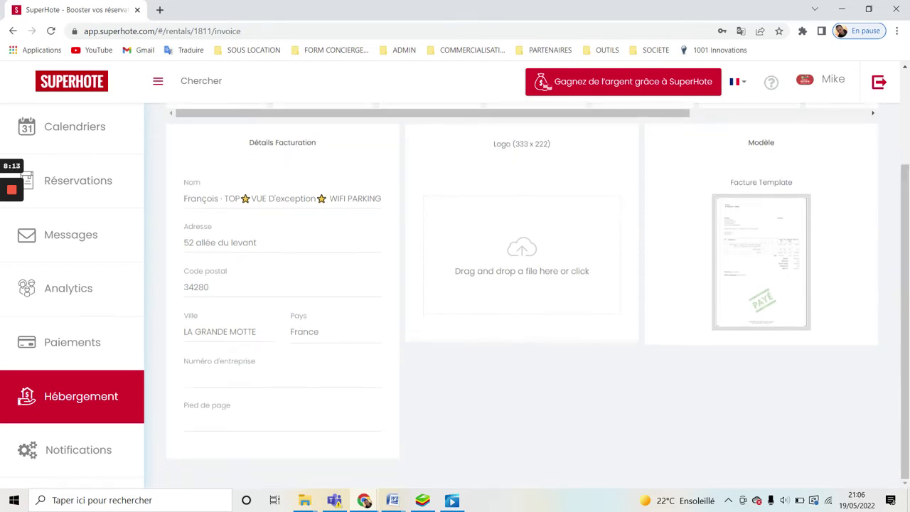
pyautogui.scroll(2, 778, 158)
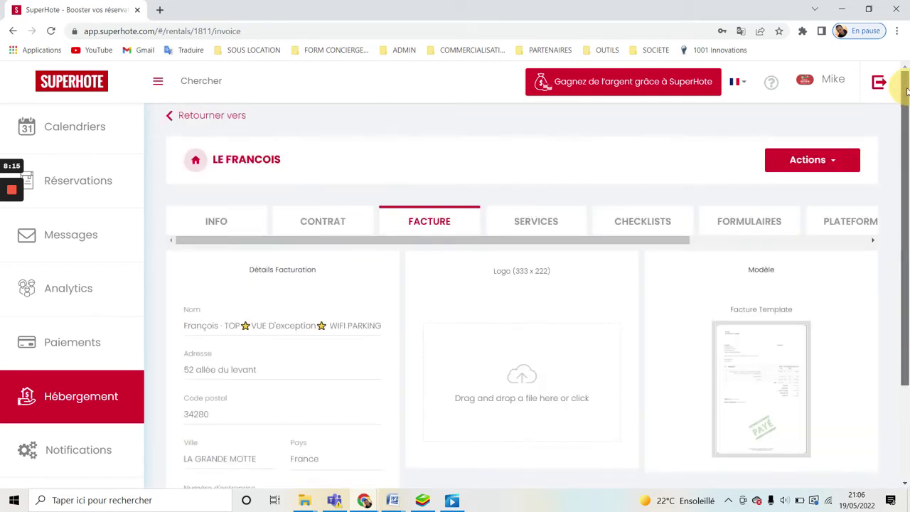
# Step: Open the accommodation's services and review the form configuration, lock account type and Pricelabs connection settings
pyautogui.click(550, 222)
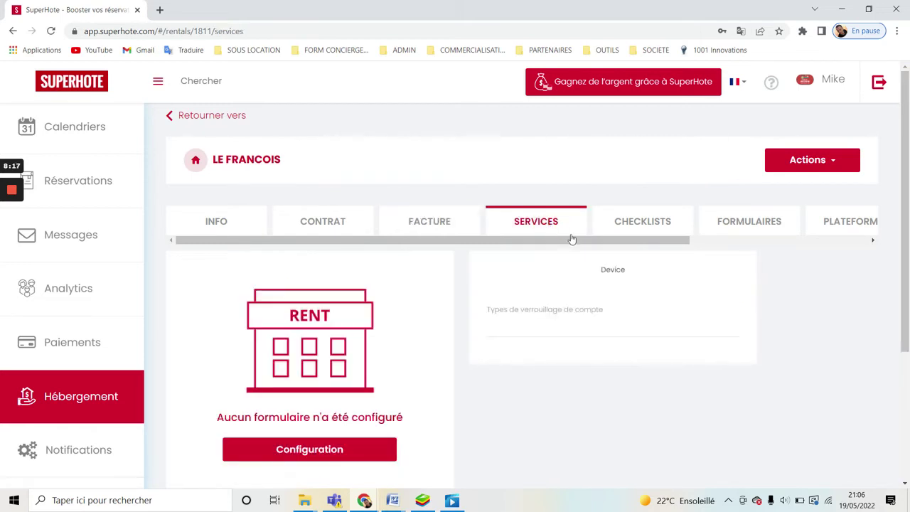
pyautogui.click(549, 330)
pyautogui.click(544, 335)
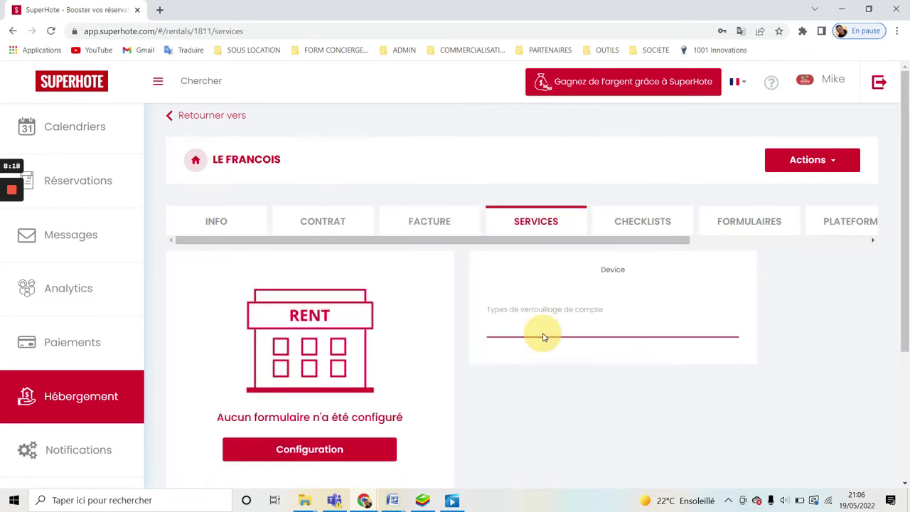
pyautogui.scroll(-2, 908, 246)
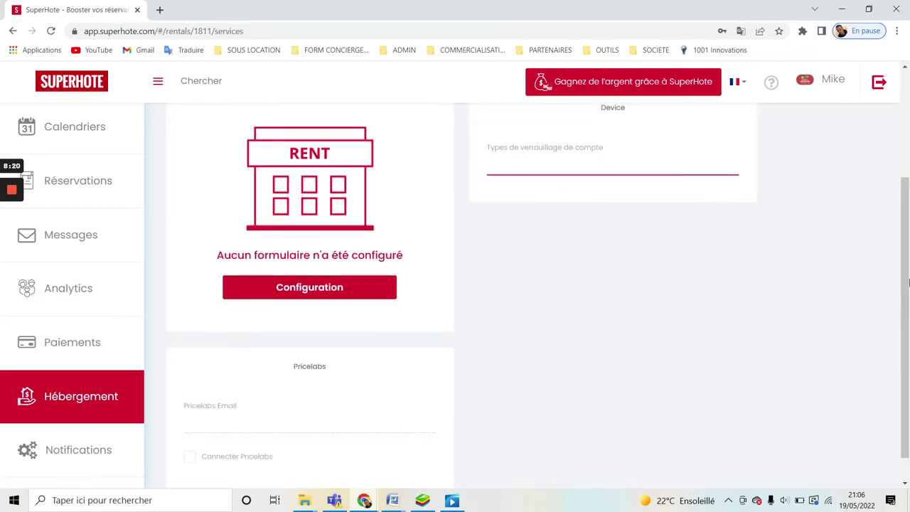
pyautogui.scroll(-1, 906, 307)
pyautogui.scroll(3, 899, 327)
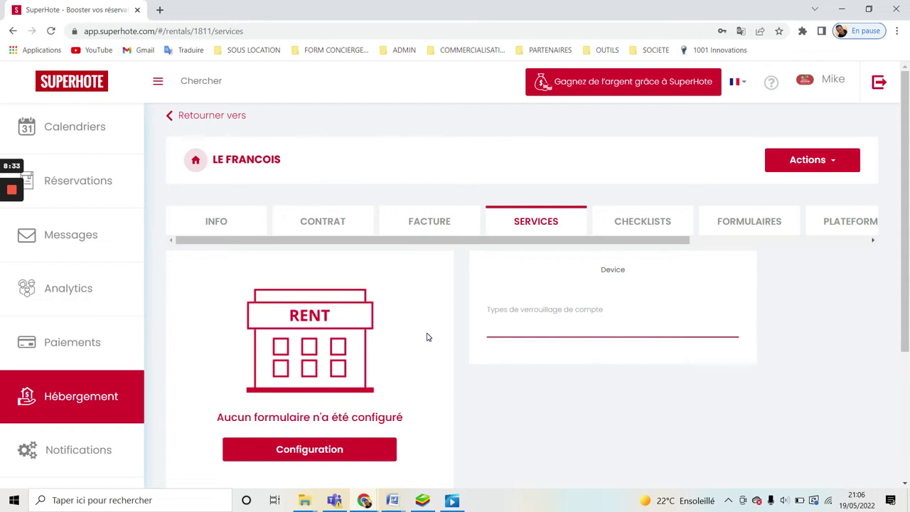
# Step: Open the accommodation's checklists and review the set from concierge actions and check-in through to incident
pyautogui.click(627, 224)
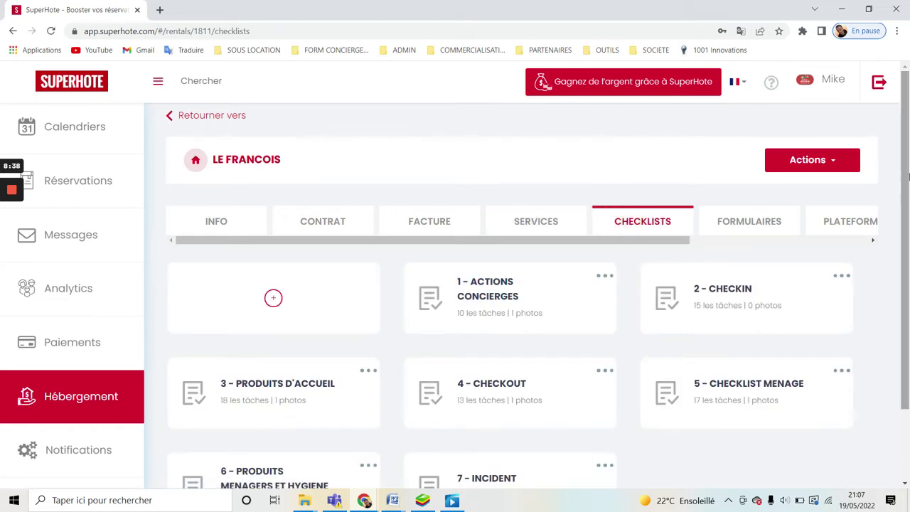
pyautogui.moveTo(907, 176); pyautogui.dragTo(902, 230)
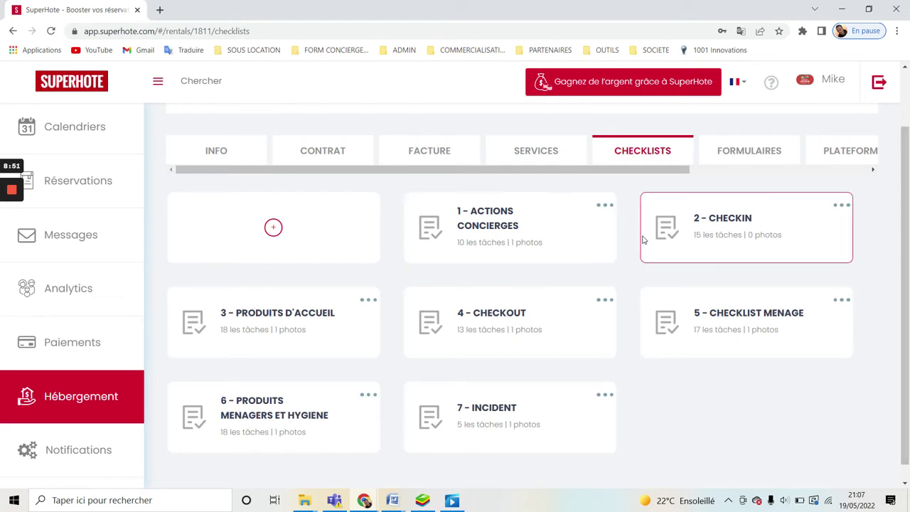
pyautogui.moveTo(644, 248); pyautogui.dragTo(656, 343)
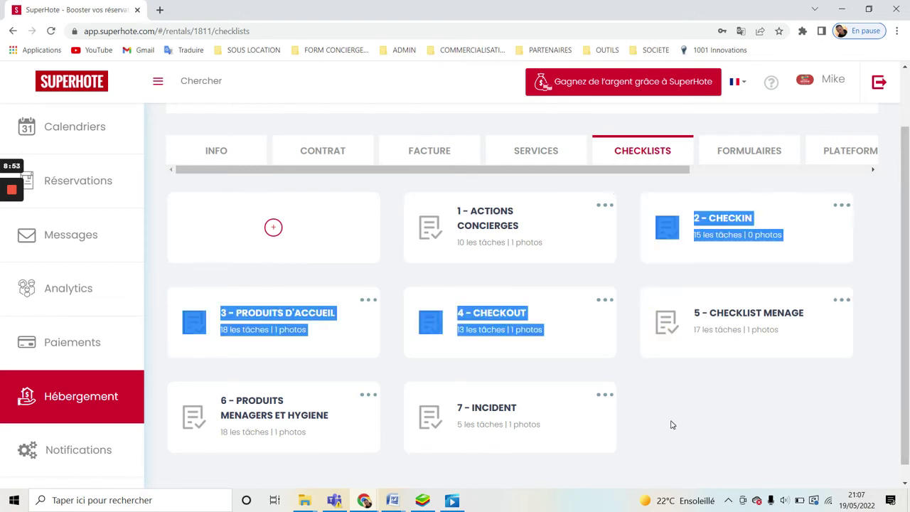
pyautogui.click(699, 425)
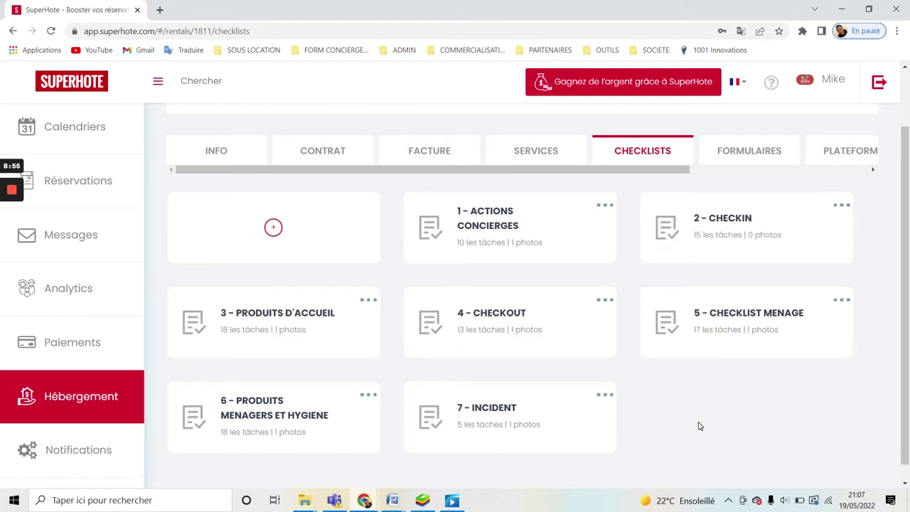
# Step: Open the 1 - ACTIONS CONCIERGES checklist for editing and review its title, description, type and tasks
pyautogui.click(604, 206)
pyautogui.click(565, 228)
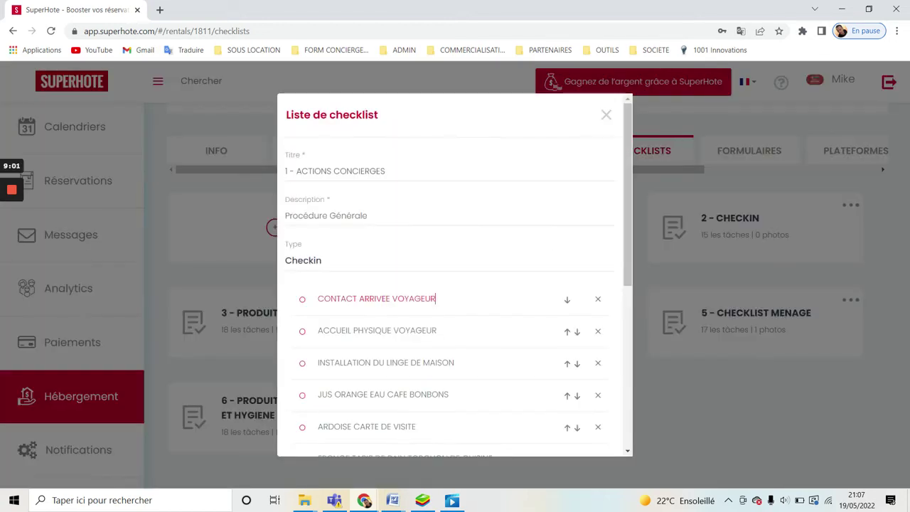
pyautogui.scroll(-1, 624, 246)
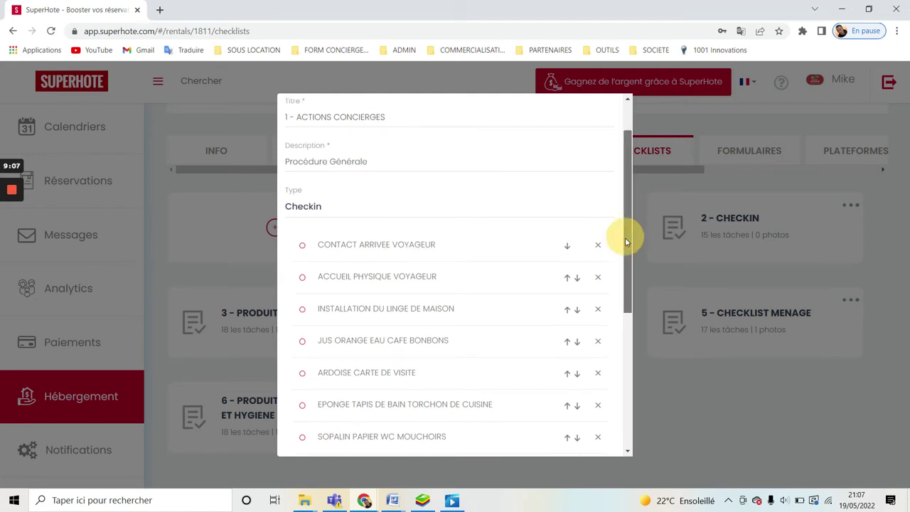
pyautogui.moveTo(624, 237); pyautogui.dragTo(609, 179)
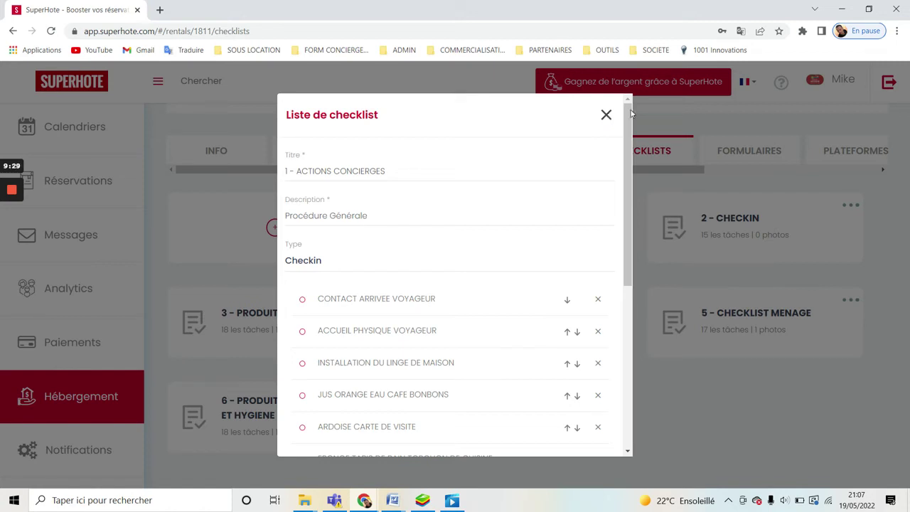
pyautogui.moveTo(625, 204); pyautogui.dragTo(619, 81)
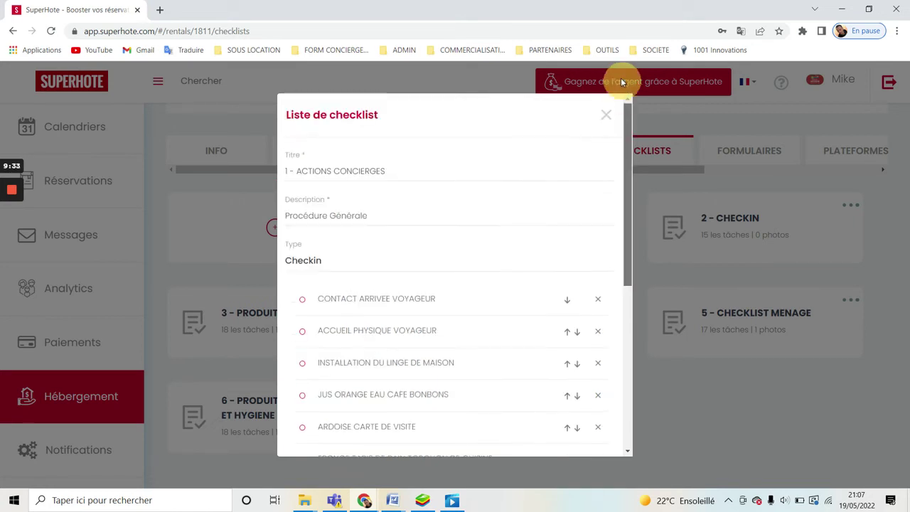
# Step: Close the checklist editor and review the automated notifications, from booking confirmations to post-checkout, noise alert and contract signature messages
pyautogui.click(606, 114)
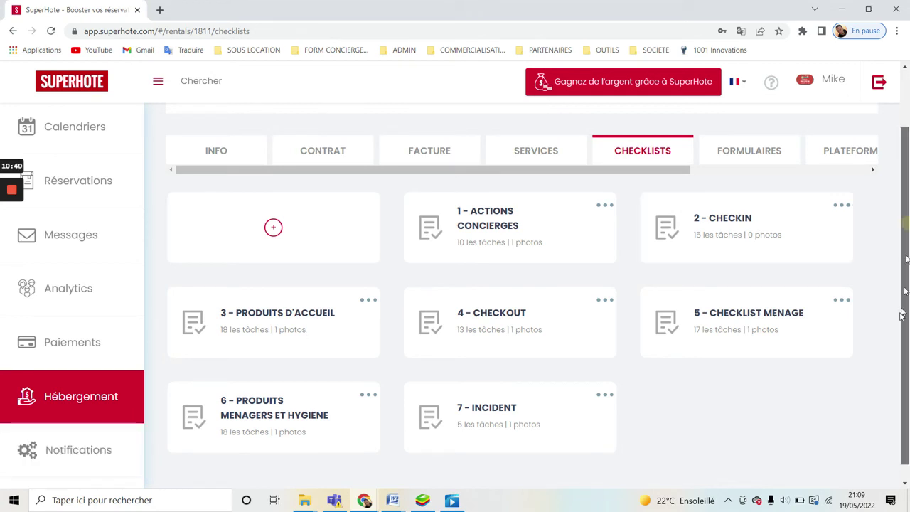
pyautogui.scroll(-1, 107, 453)
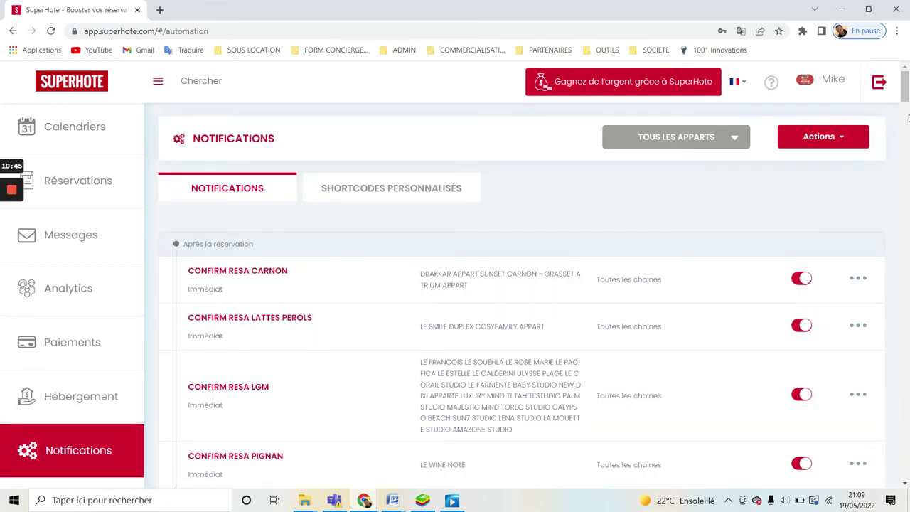
pyautogui.moveTo(906, 92); pyautogui.dragTo(877, 335)
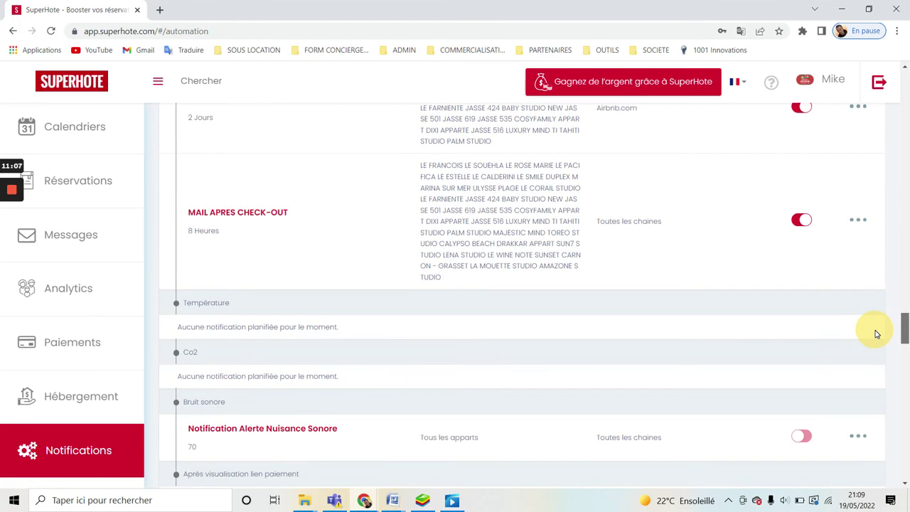
pyautogui.moveTo(877, 334); pyautogui.dragTo(871, 407)
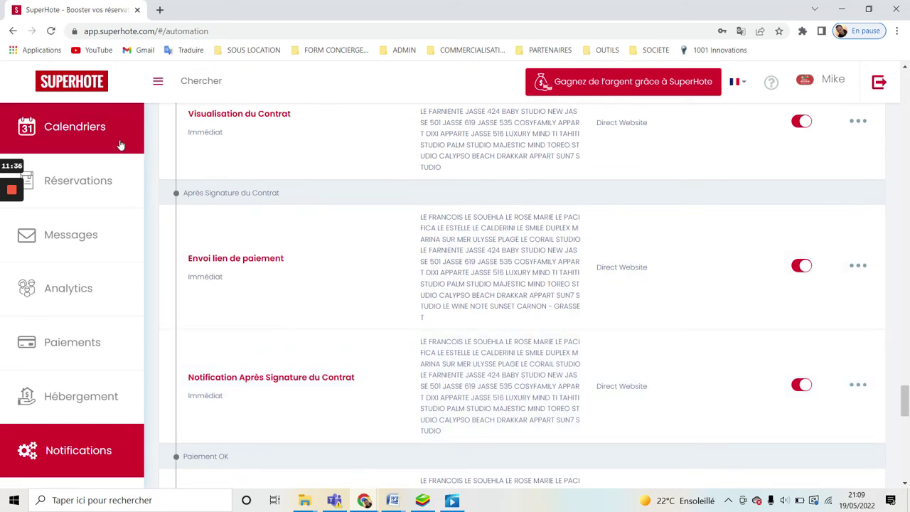
# Step: Open the calendars section and start a new reservation (Nouvelle réservation)
pyautogui.click(118, 139)
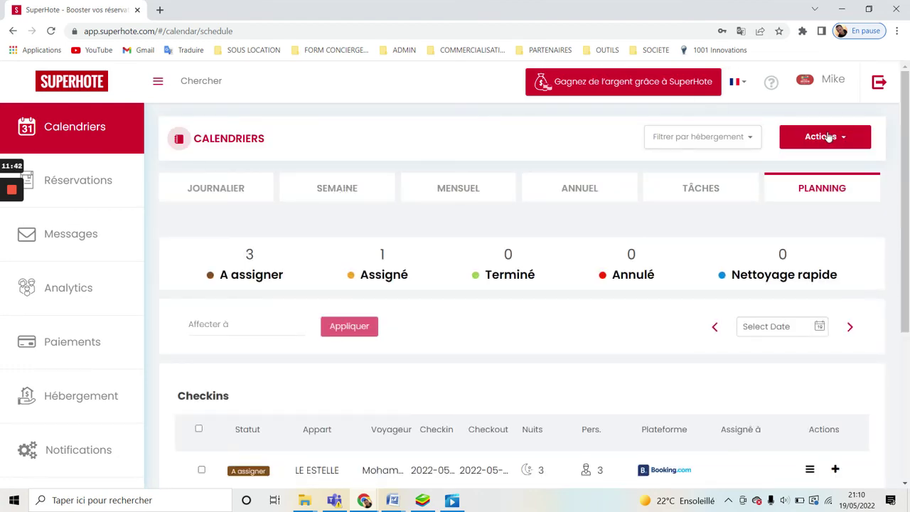
pyautogui.click(93, 127)
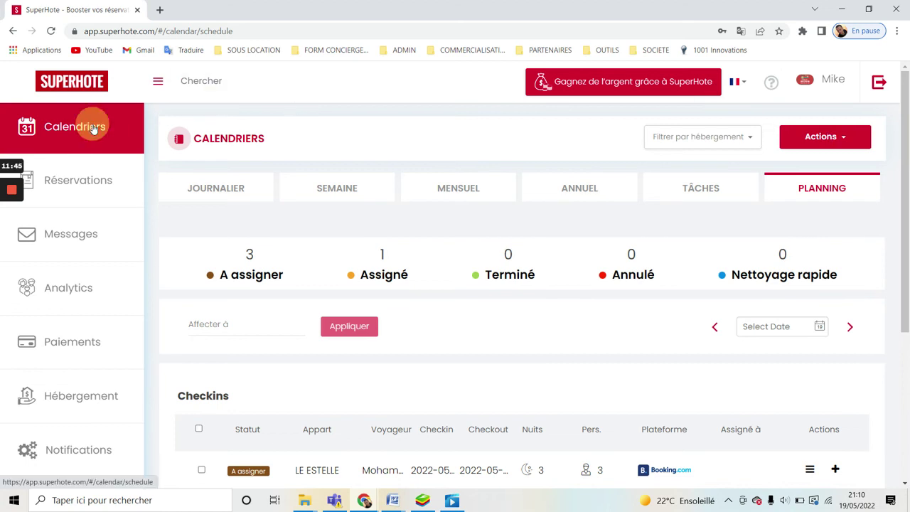
pyautogui.click(842, 138)
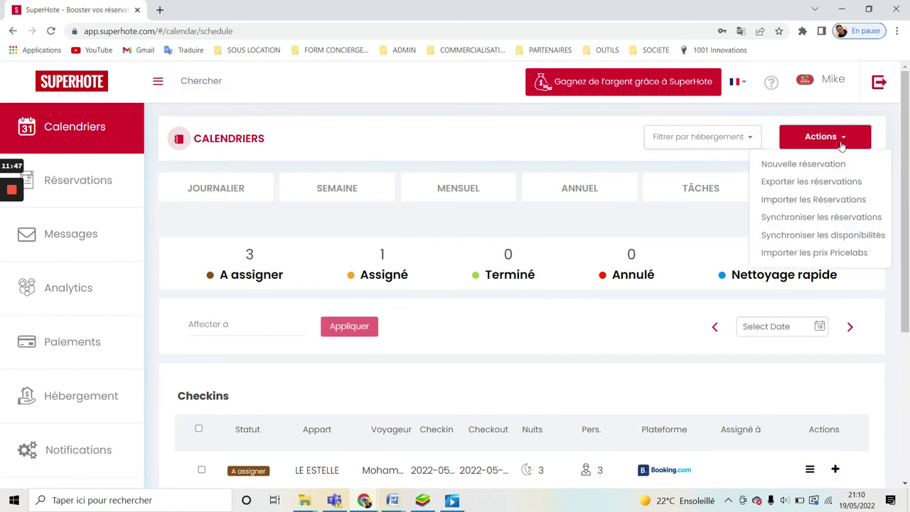
pyautogui.click(802, 166)
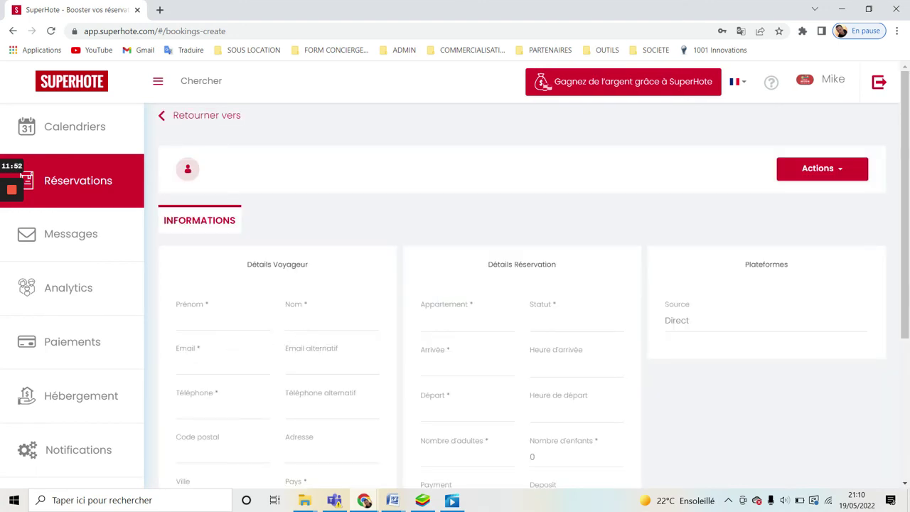
# Step: Review the blank reservation form's guest details, booking details, platform source, available actions and total
pyautogui.moveTo(904, 203); pyautogui.dragTo(901, 301)
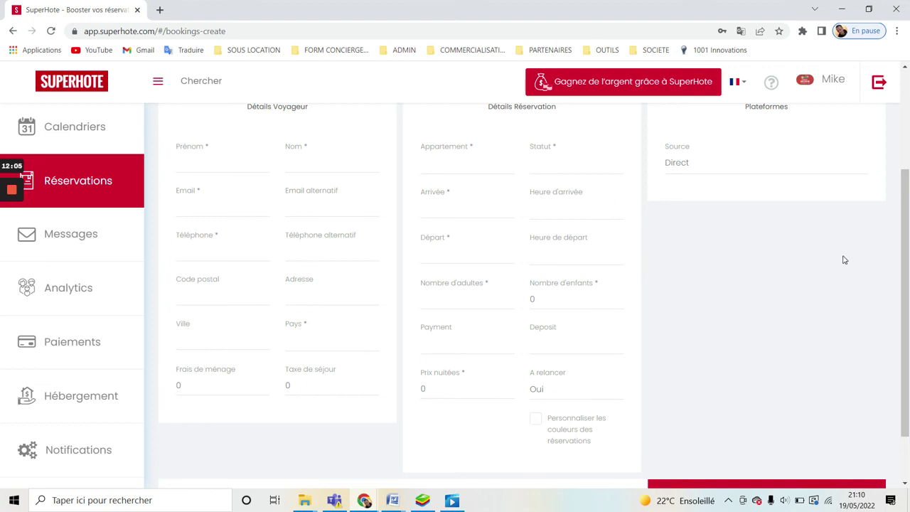
pyautogui.moveTo(903, 261); pyautogui.dragTo(897, 163)
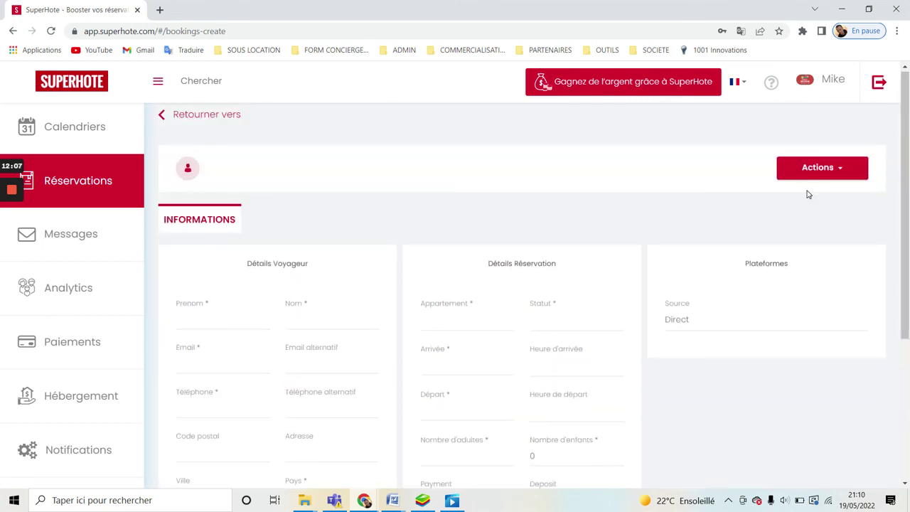
pyautogui.click(810, 167)
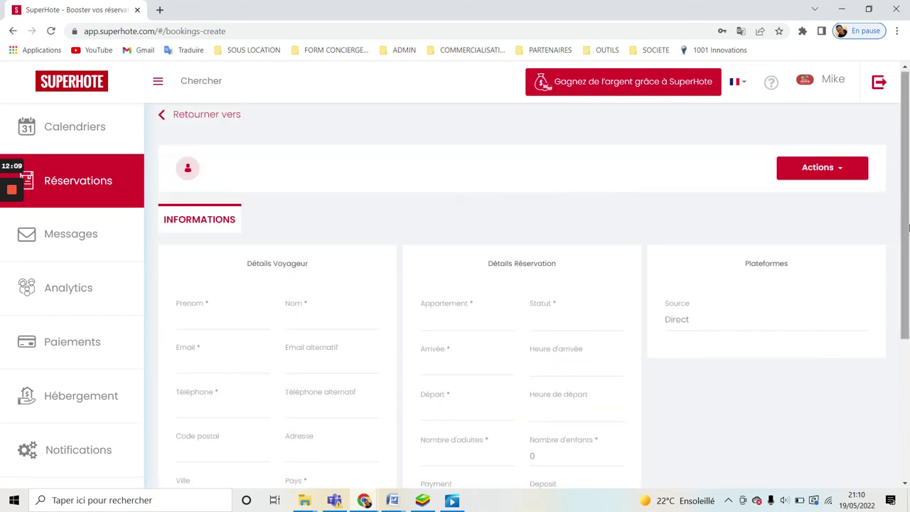
pyautogui.moveTo(903, 246); pyautogui.dragTo(907, 302)
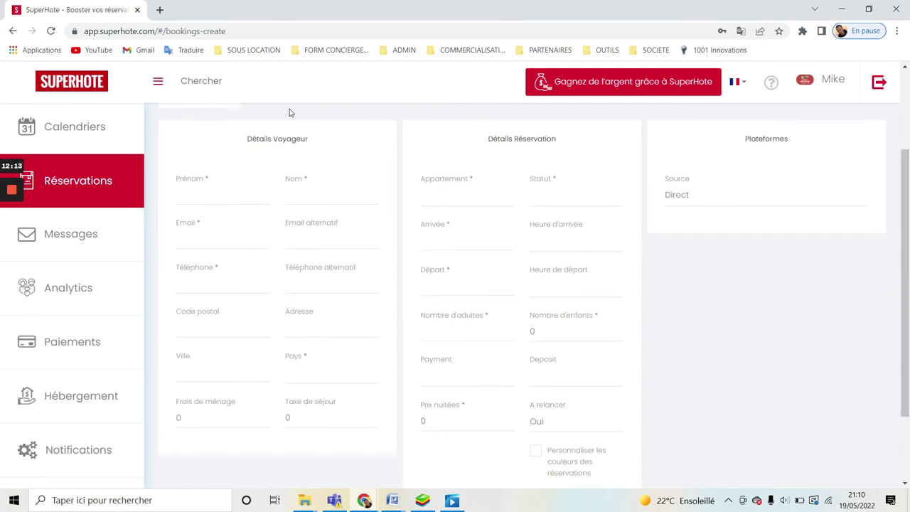
pyautogui.moveTo(904, 242); pyautogui.dragTo(907, 281)
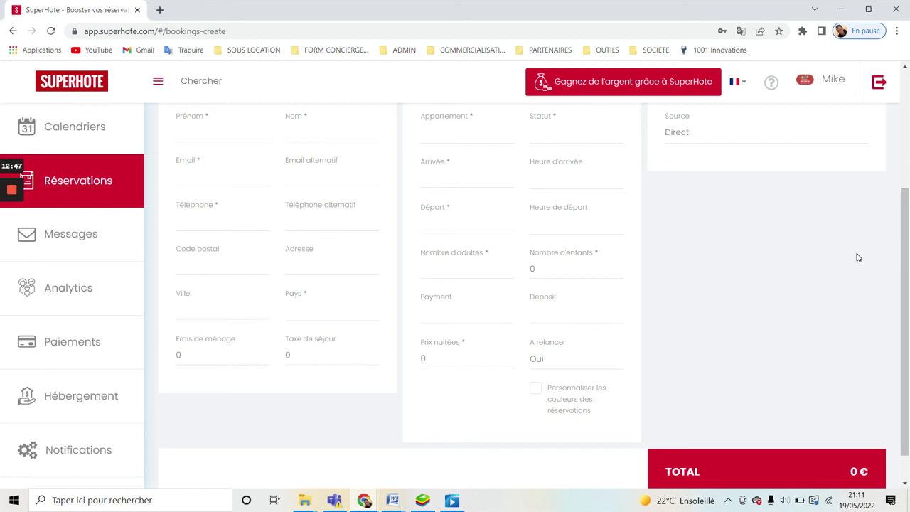
pyautogui.moveTo(905, 237); pyautogui.dragTo(885, 29)
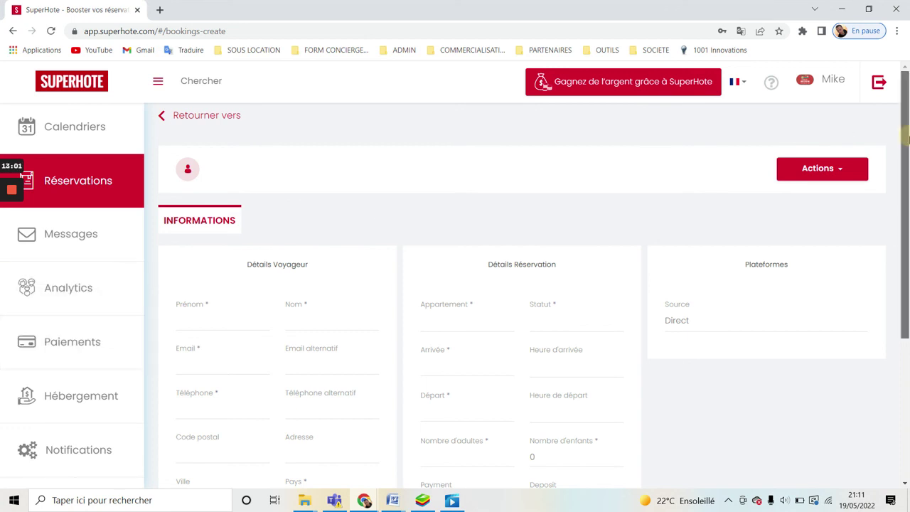
pyautogui.moveTo(907, 139); pyautogui.dragTo(883, 5)
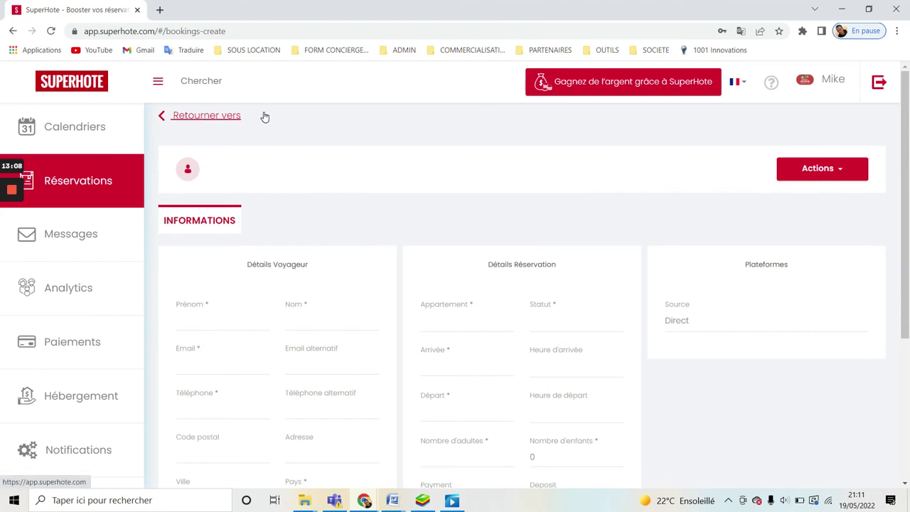
pyautogui.moveTo(10, 196)
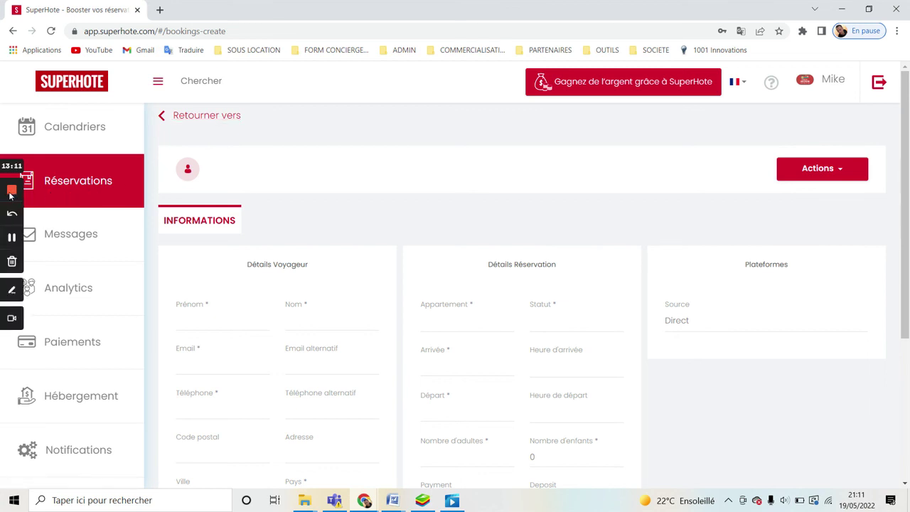